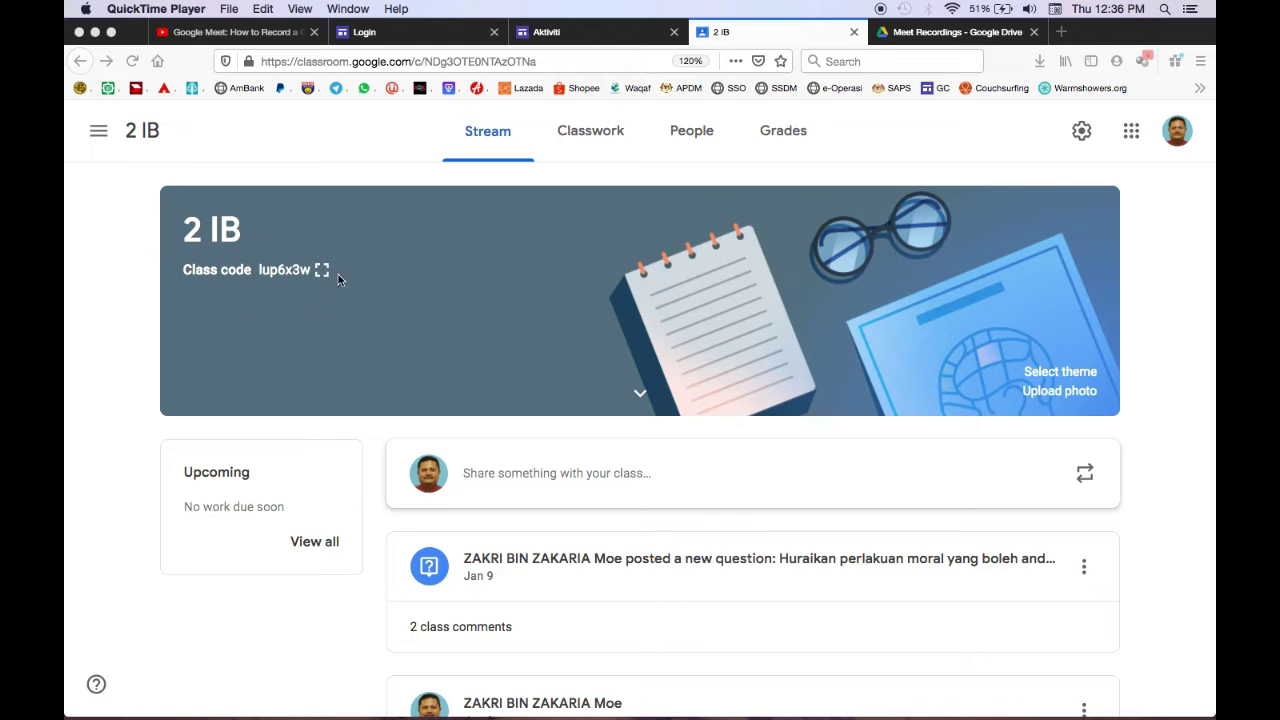
# Step: Generate a Meet link for the 2 IB class, make it visible to students, and save the class settings
pyautogui.click(1081, 132)
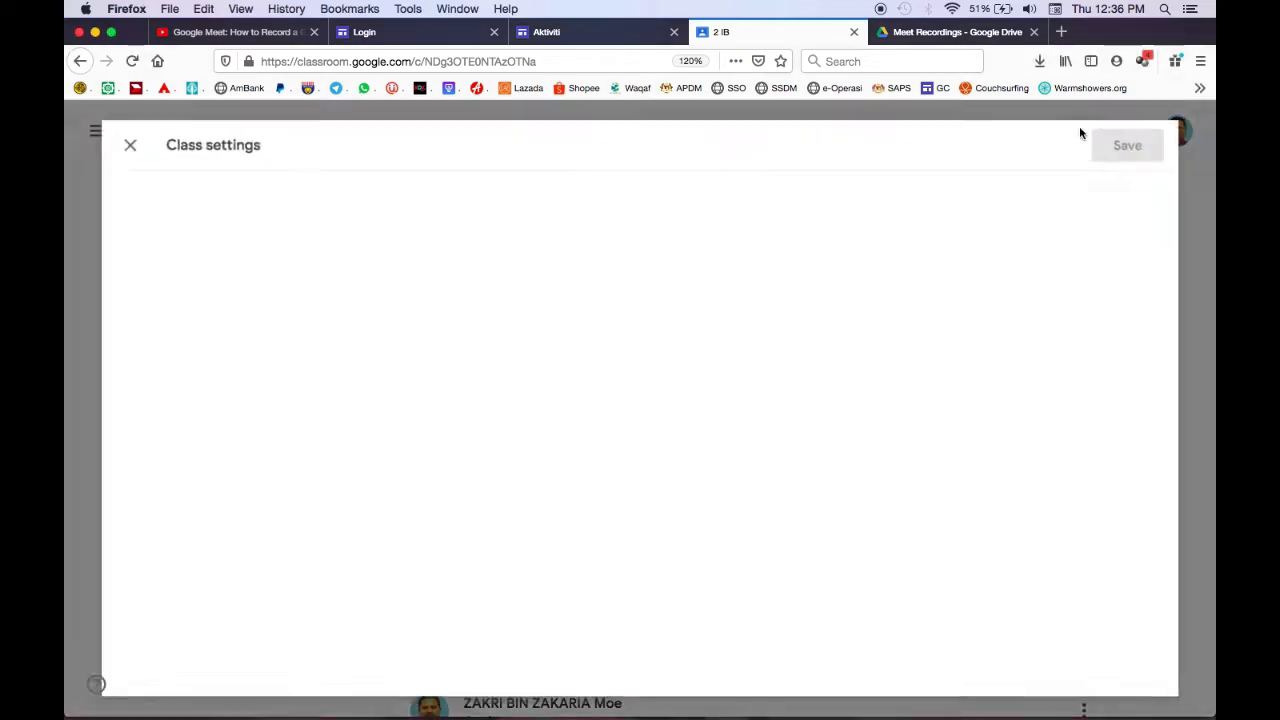
pyautogui.scroll(-5, 835, 288)
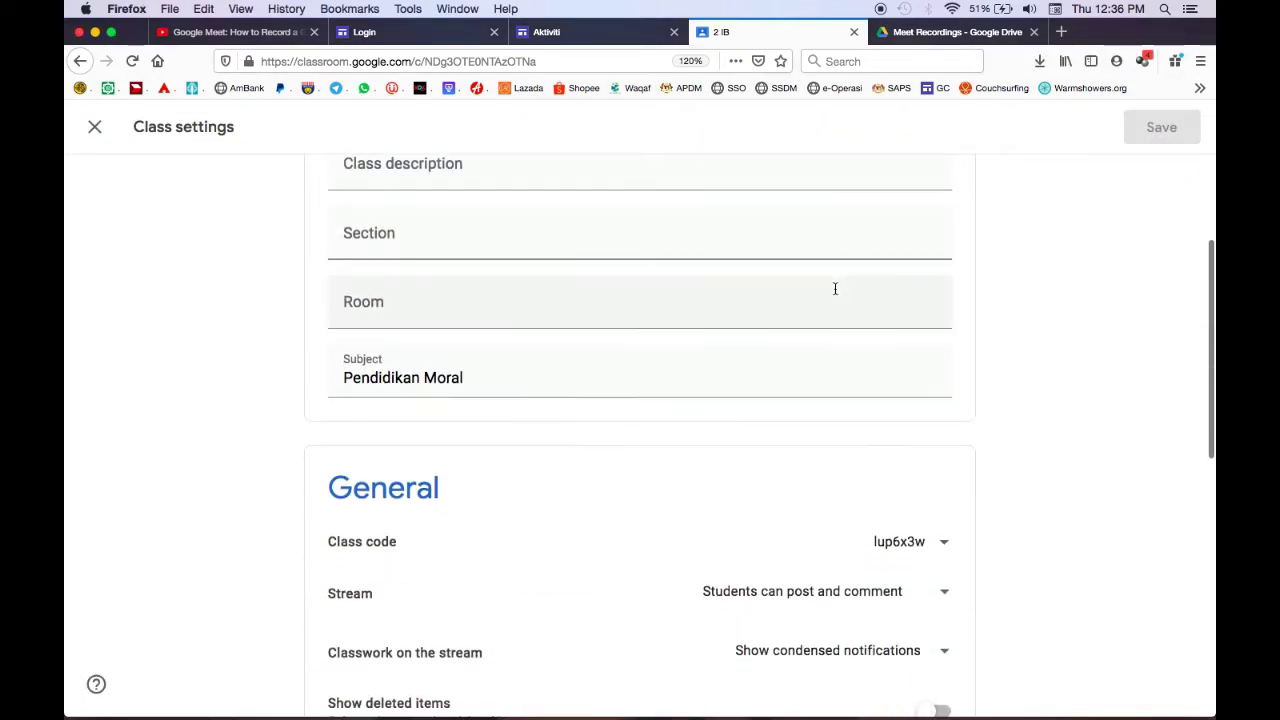
pyautogui.scroll(-7, 835, 288)
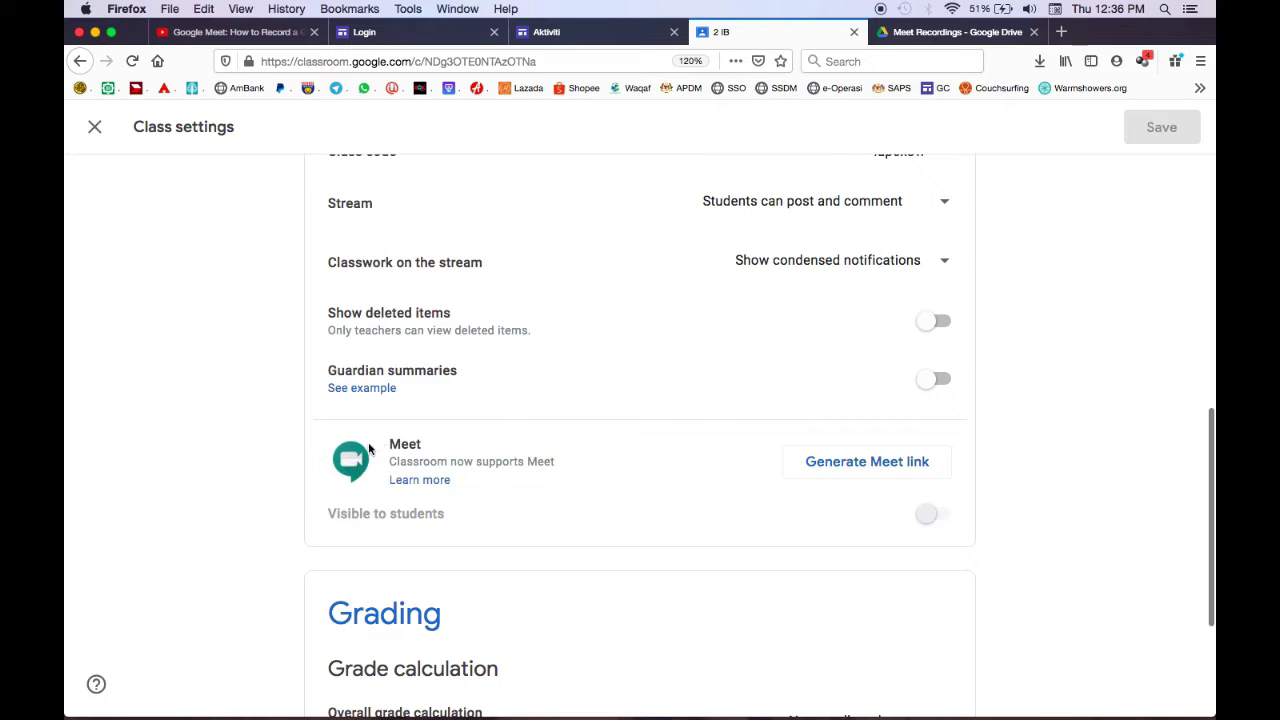
pyautogui.click(838, 464)
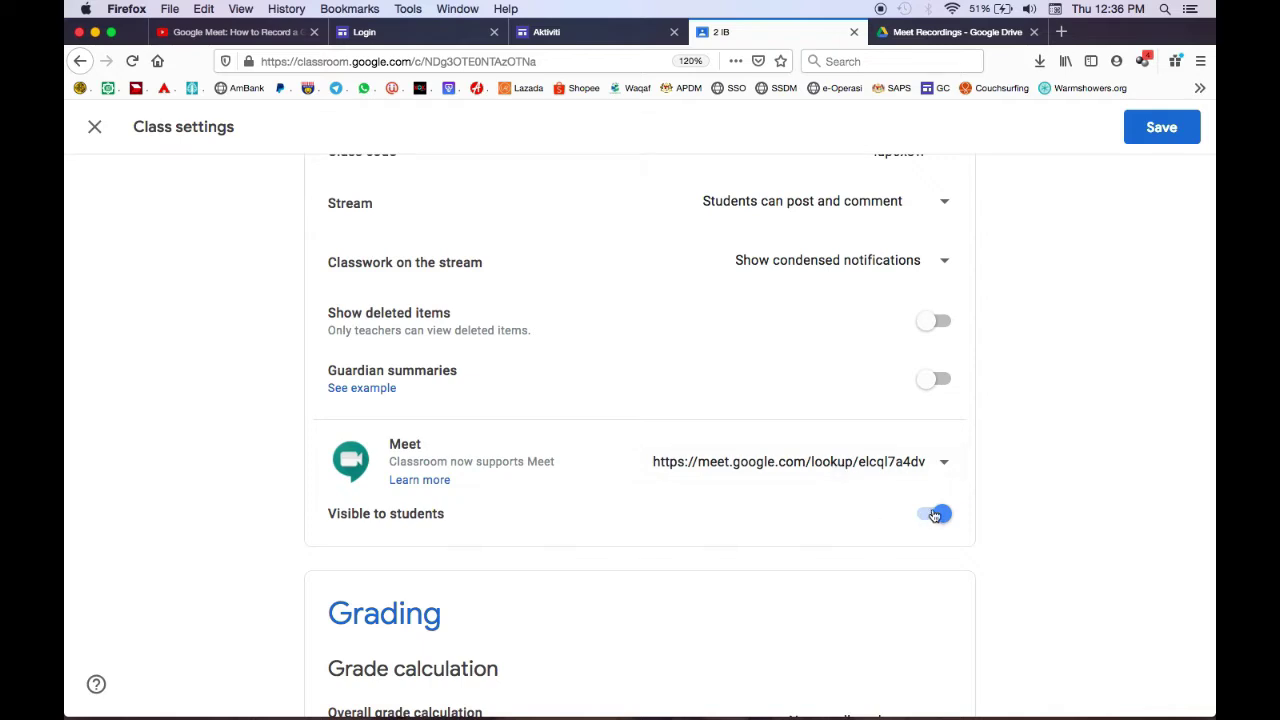
pyautogui.click(1161, 130)
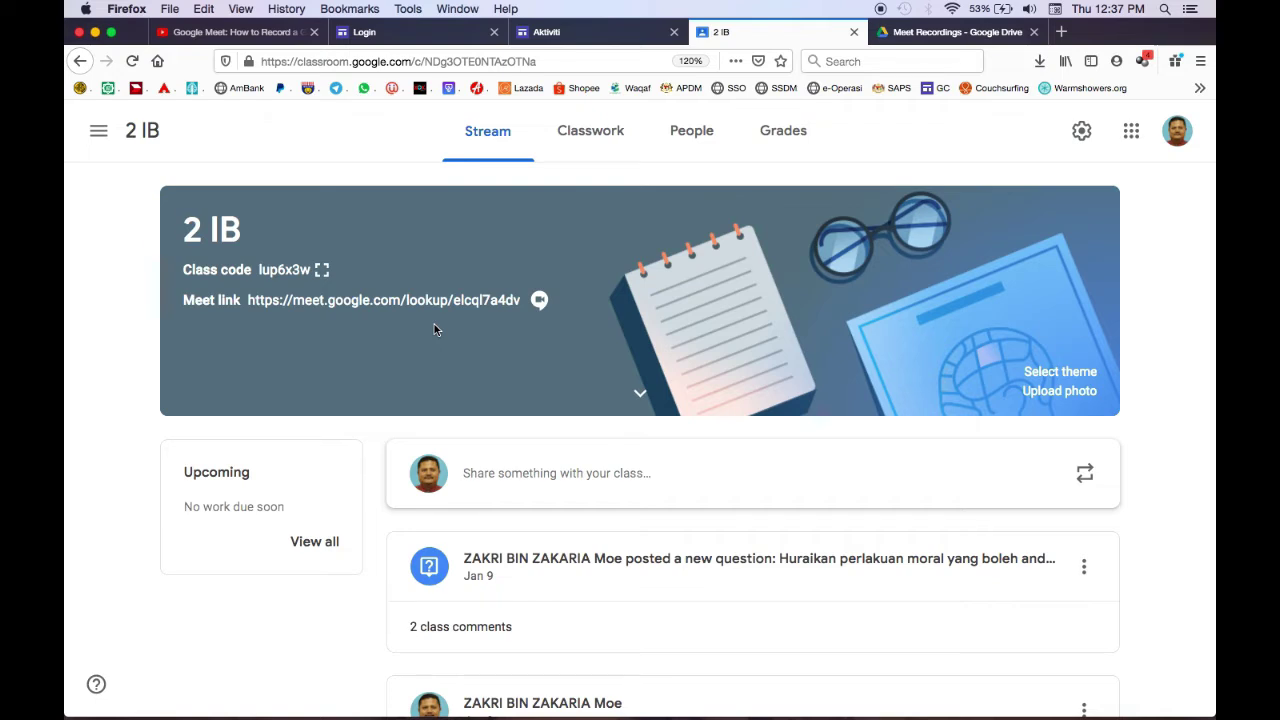
# Step: Turn off student visibility of the 2 IB class's Meet link and save the class settings
pyautogui.click(1081, 131)
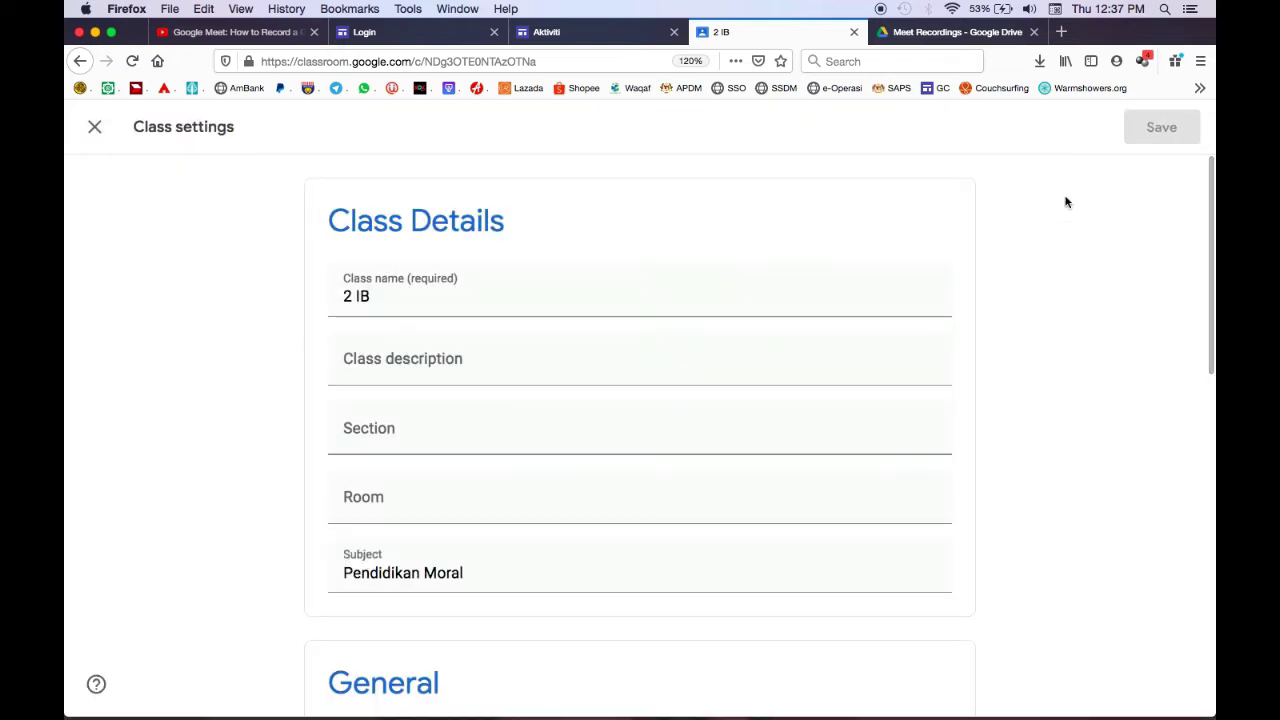
pyautogui.scroll(-2, 1019, 450)
pyautogui.scroll(-4, 1019, 450)
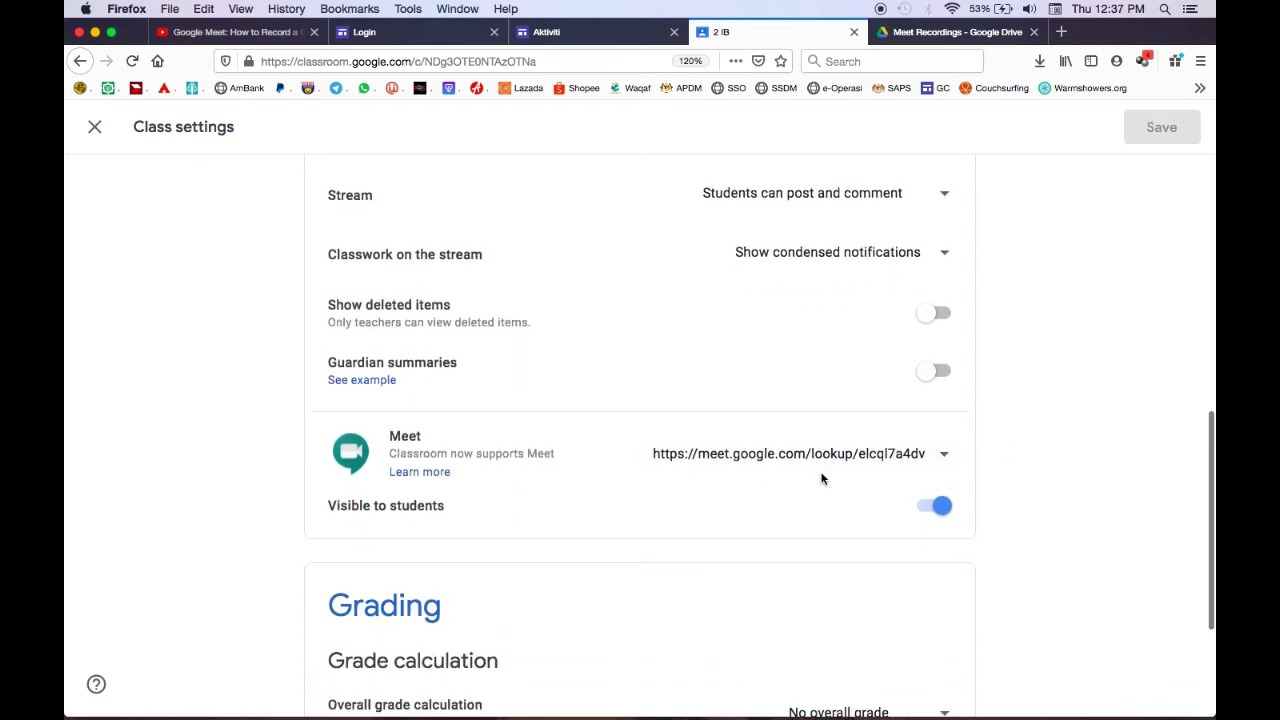
pyautogui.click(927, 508)
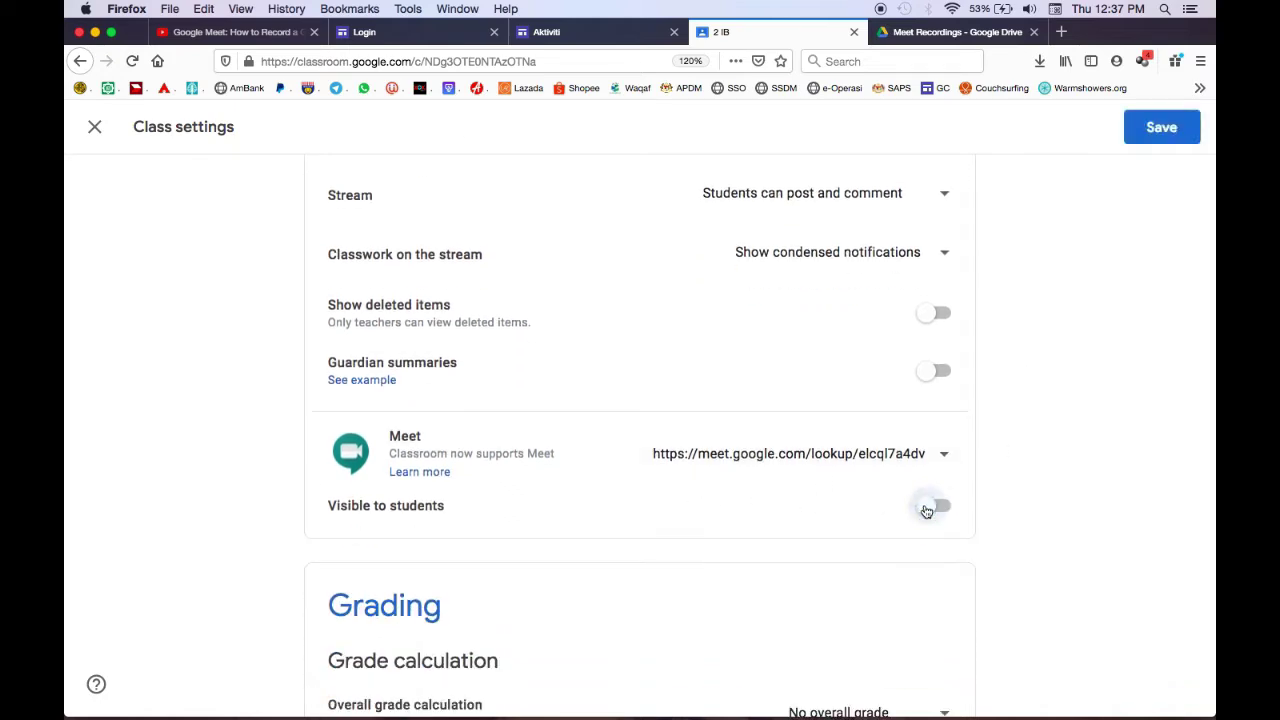
pyautogui.click(1147, 131)
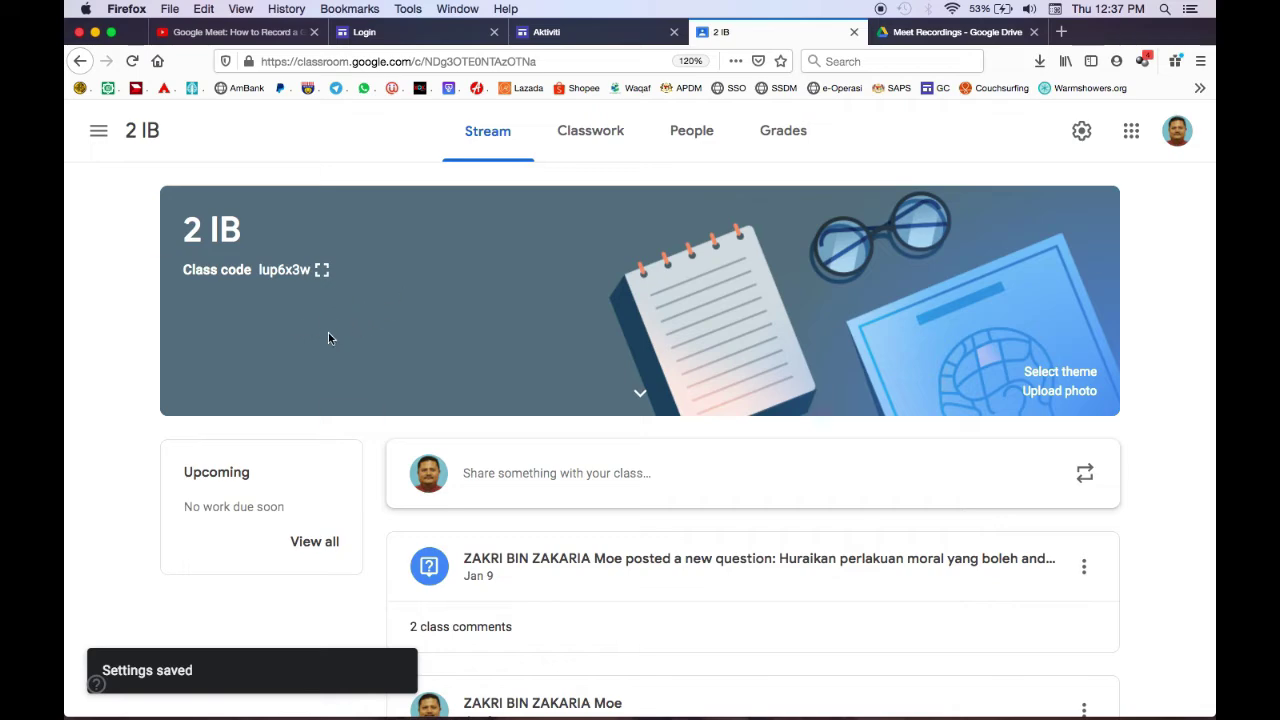
# Step: Make the 2 IB class's Meet link visible to students again and save the class settings
pyautogui.click(1081, 131)
pyautogui.scroll(-10, 1031, 464)
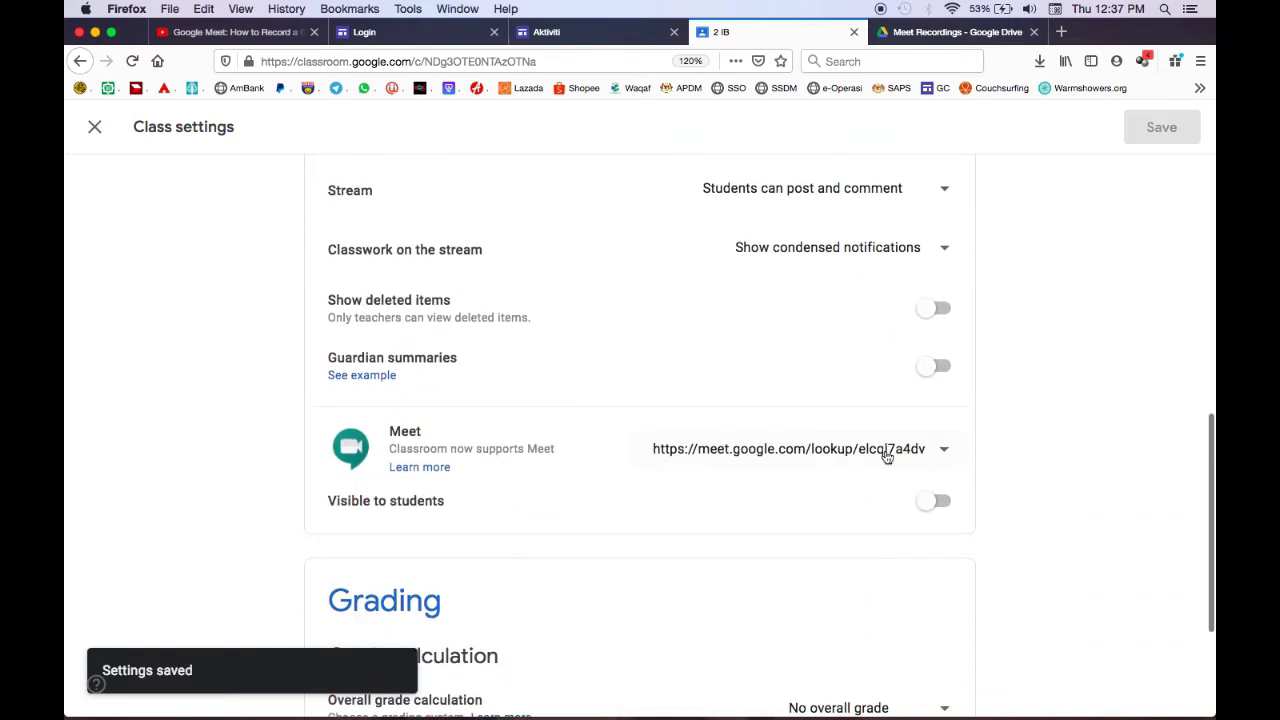
pyautogui.click(937, 502)
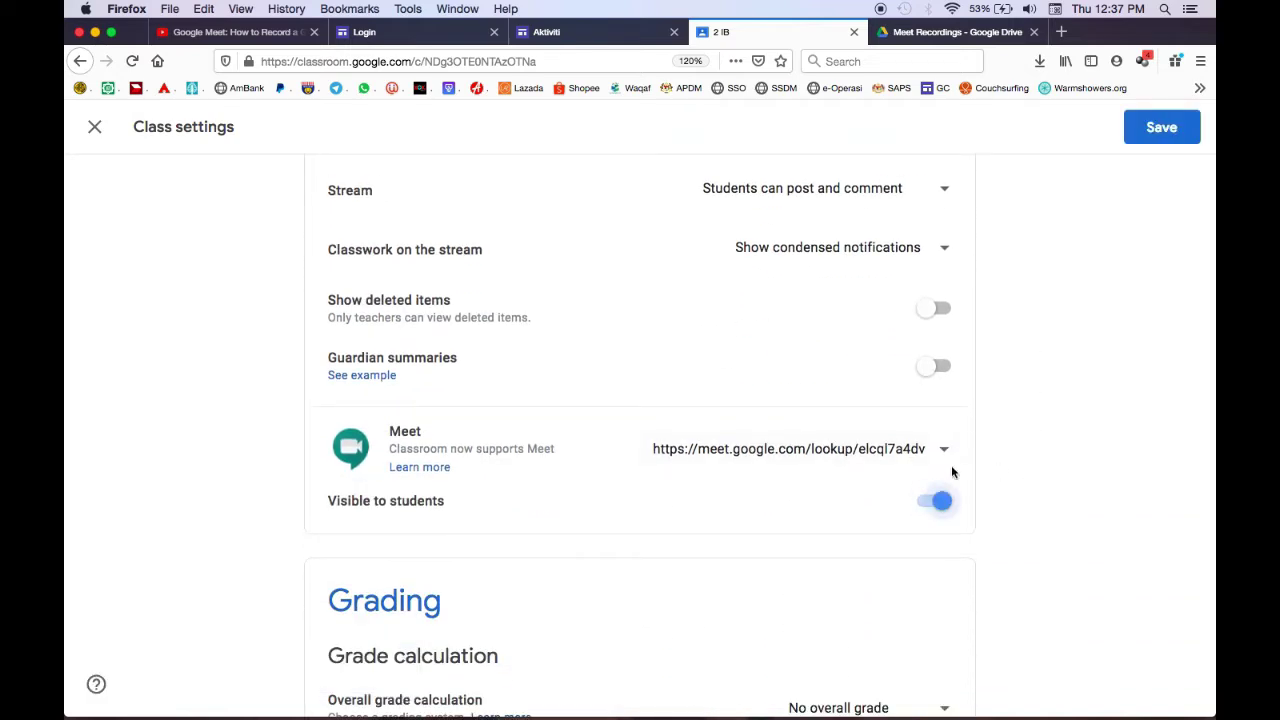
pyautogui.click(1158, 127)
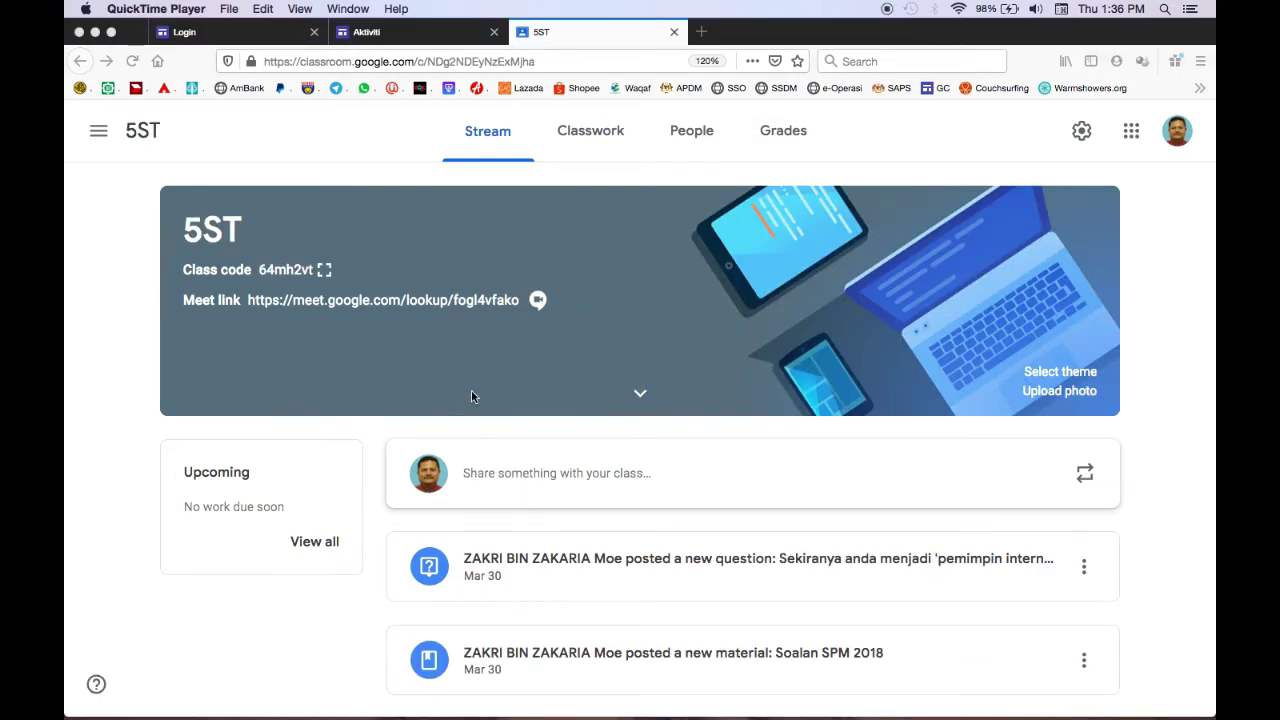
# Step: Join the video meeting through the 5ST class's Meet link, allowing access to the FaceTime HD Camera
pyautogui.click(444, 304)
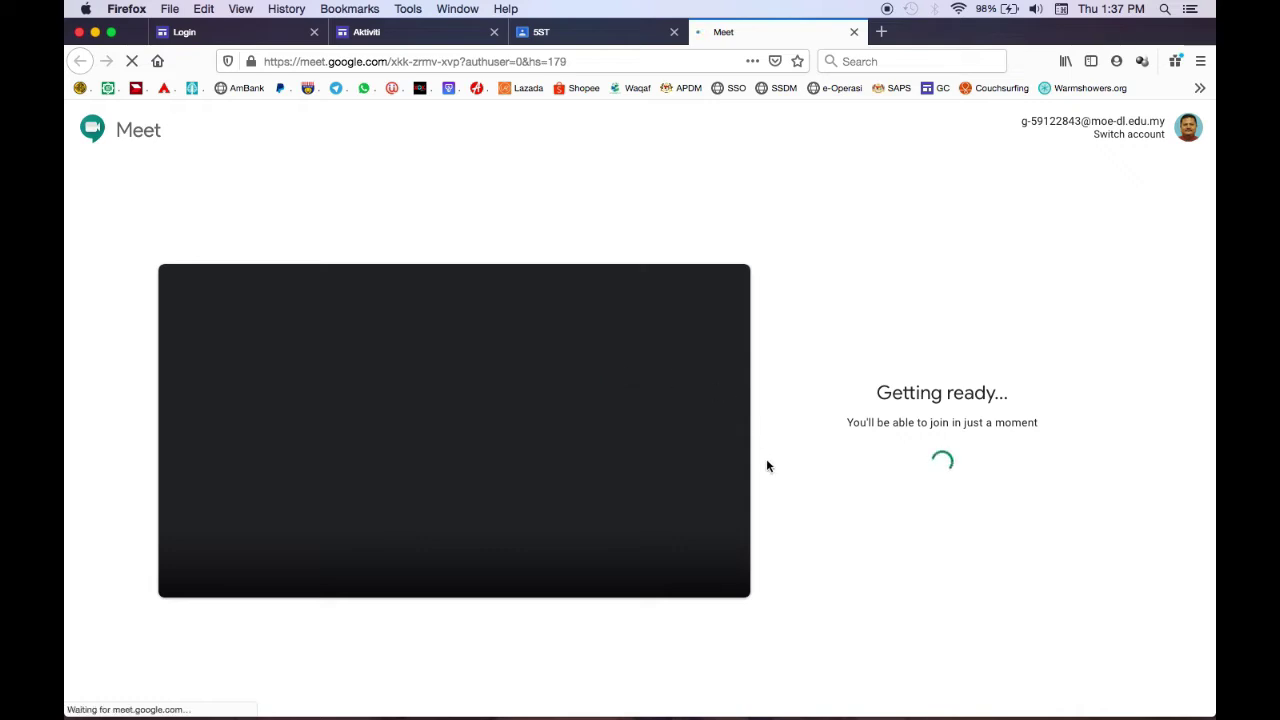
pyautogui.click(493, 202)
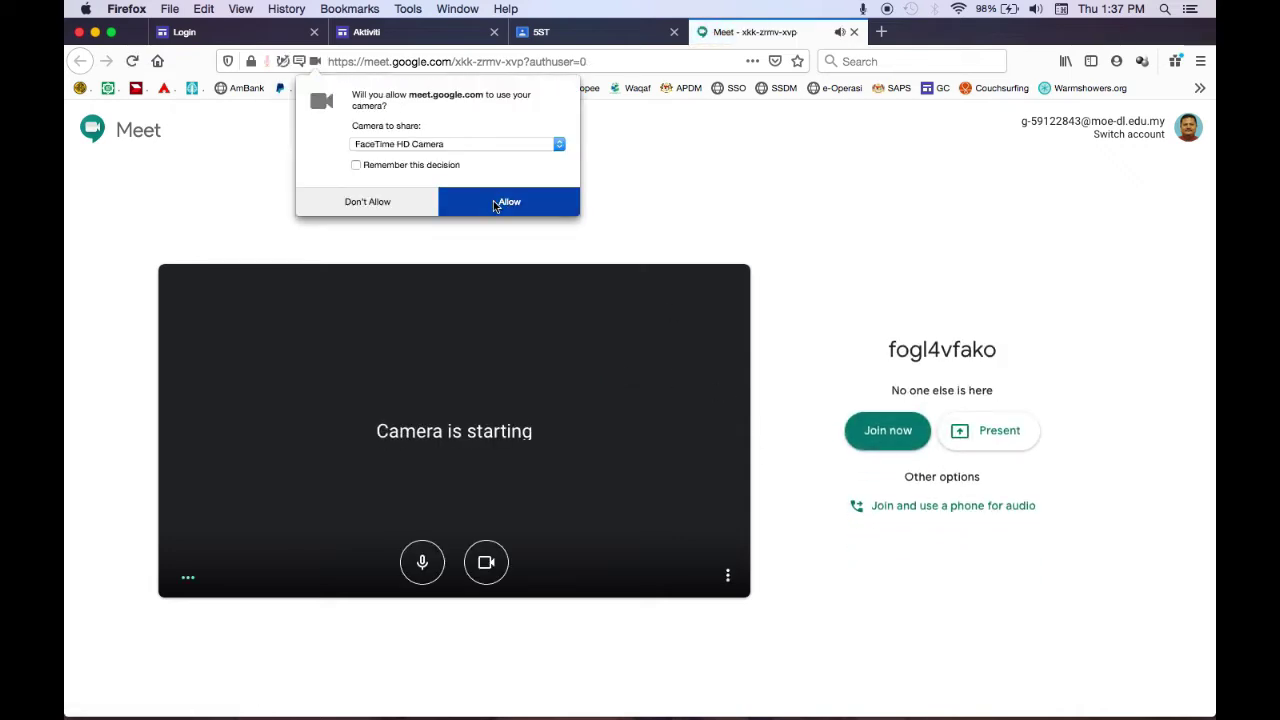
pyautogui.click(501, 200)
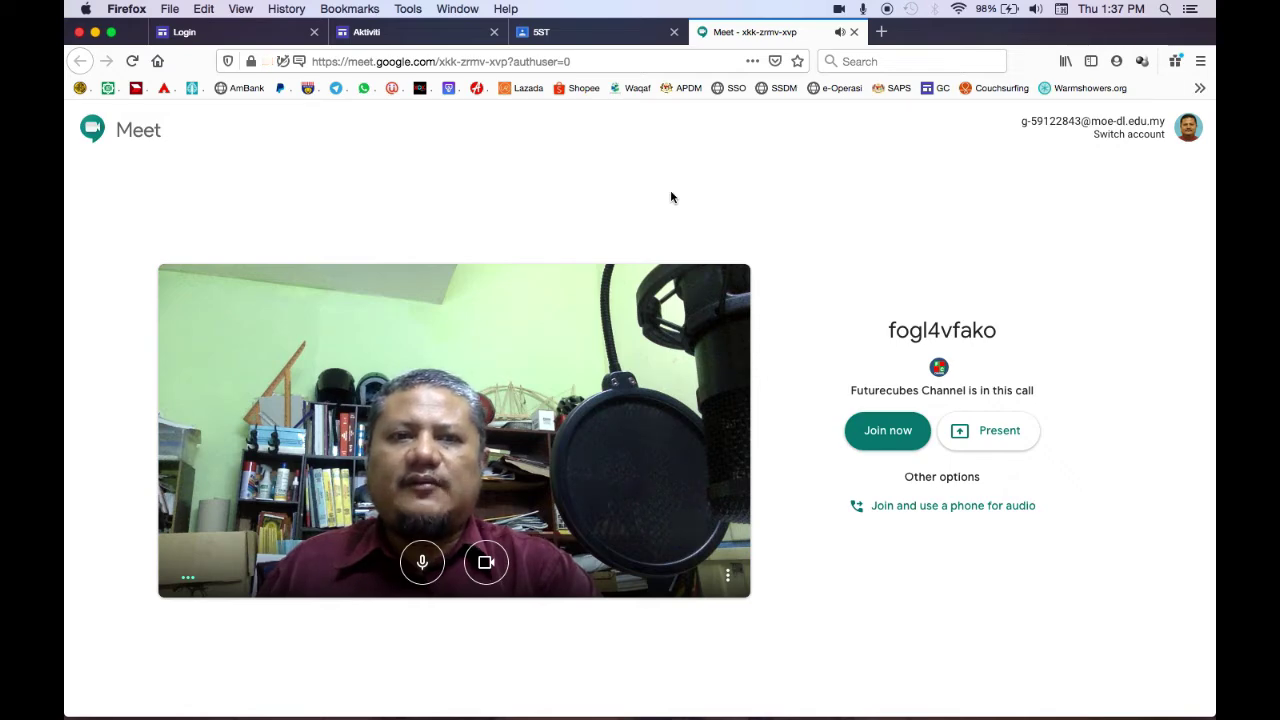
pyautogui.click(878, 434)
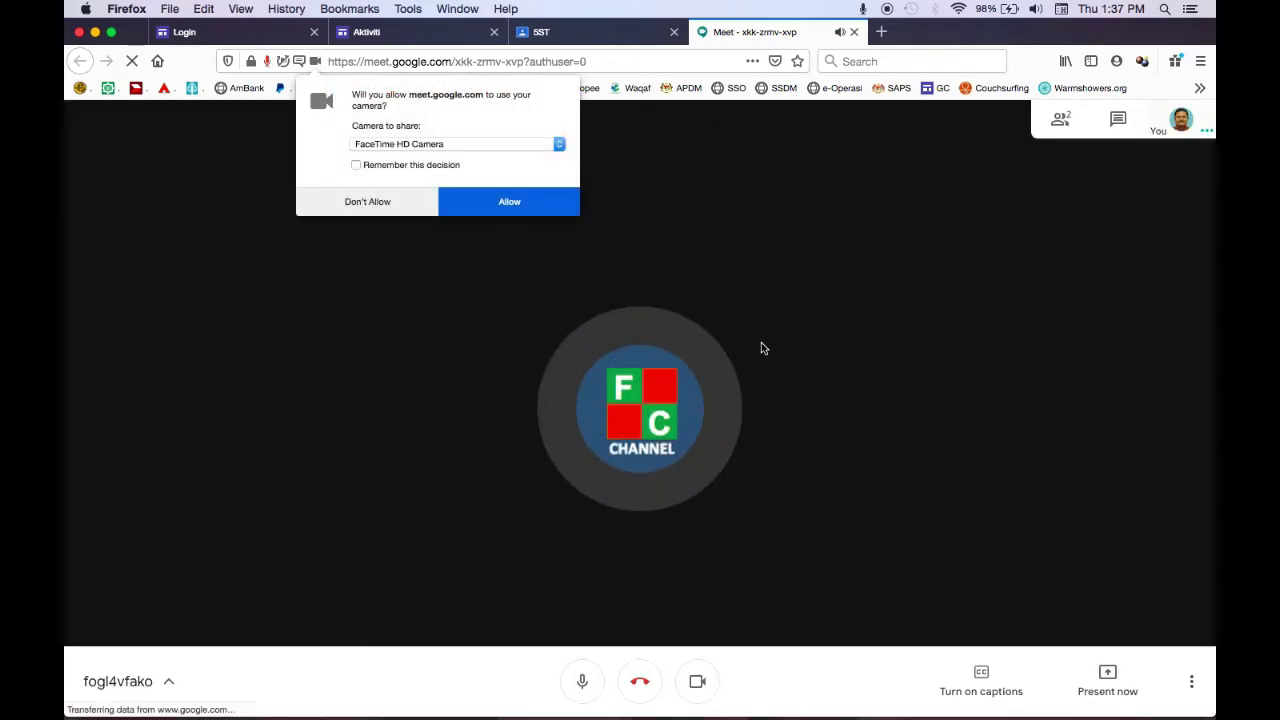
pyautogui.click(529, 207)
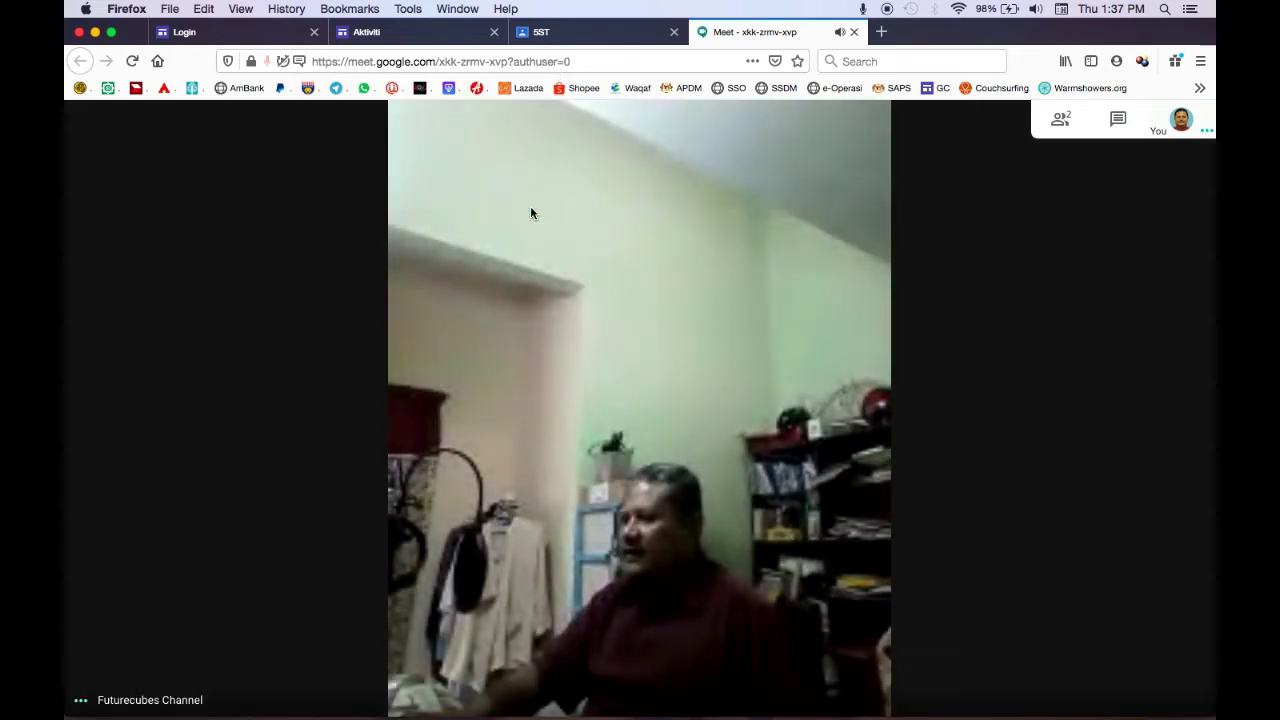
# Step: Show the meeting's participants and pin your own video, the Futurecubes Channel video, and your own video again
pyautogui.moveTo(809, 304)
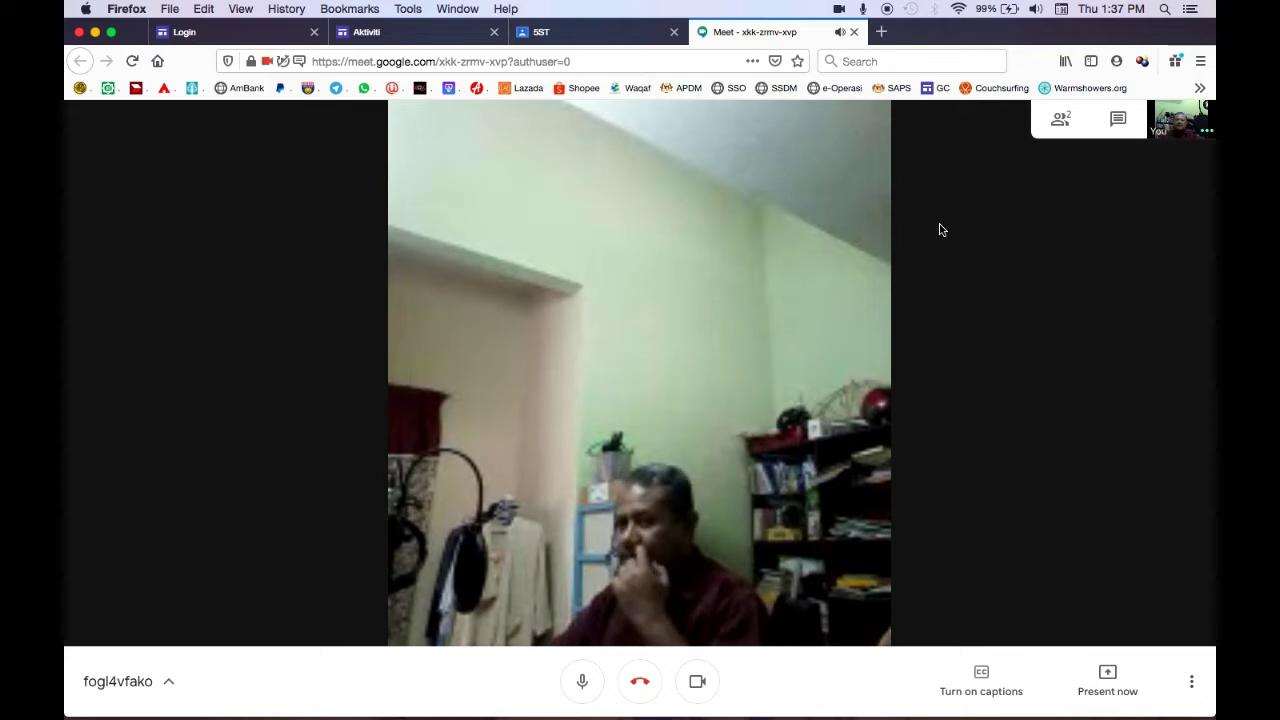
pyautogui.click(1061, 128)
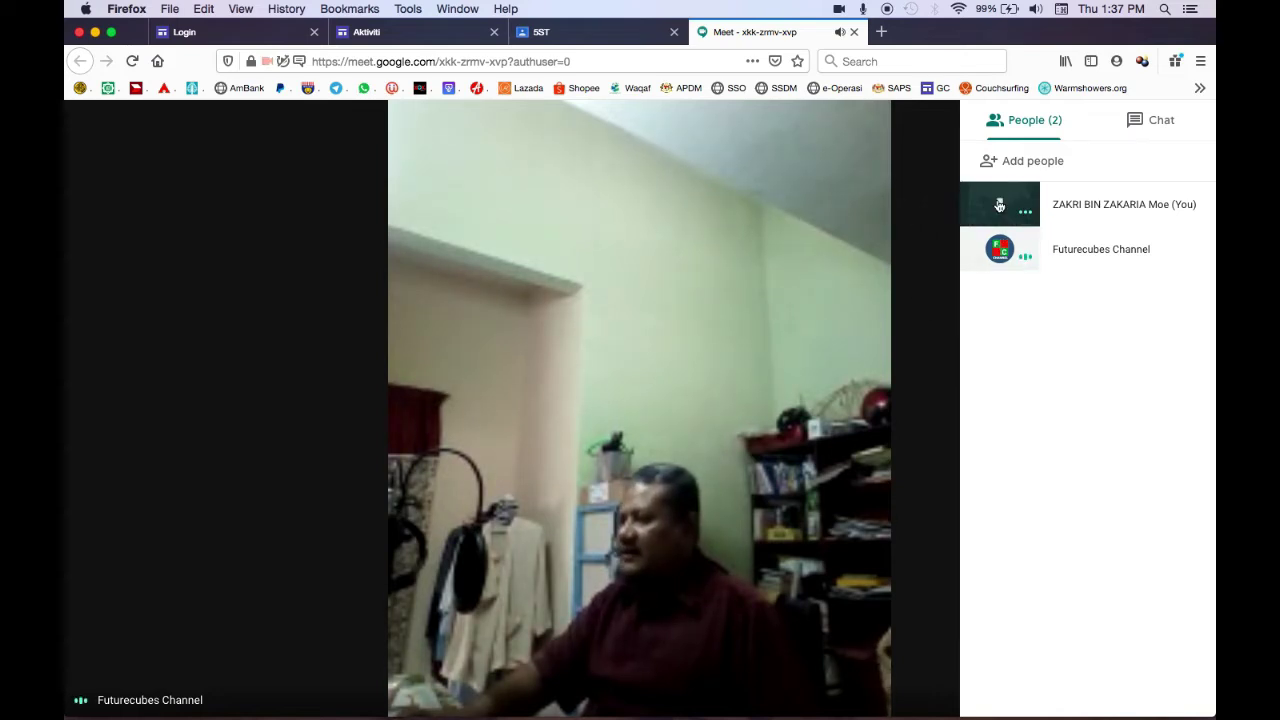
pyautogui.click(999, 205)
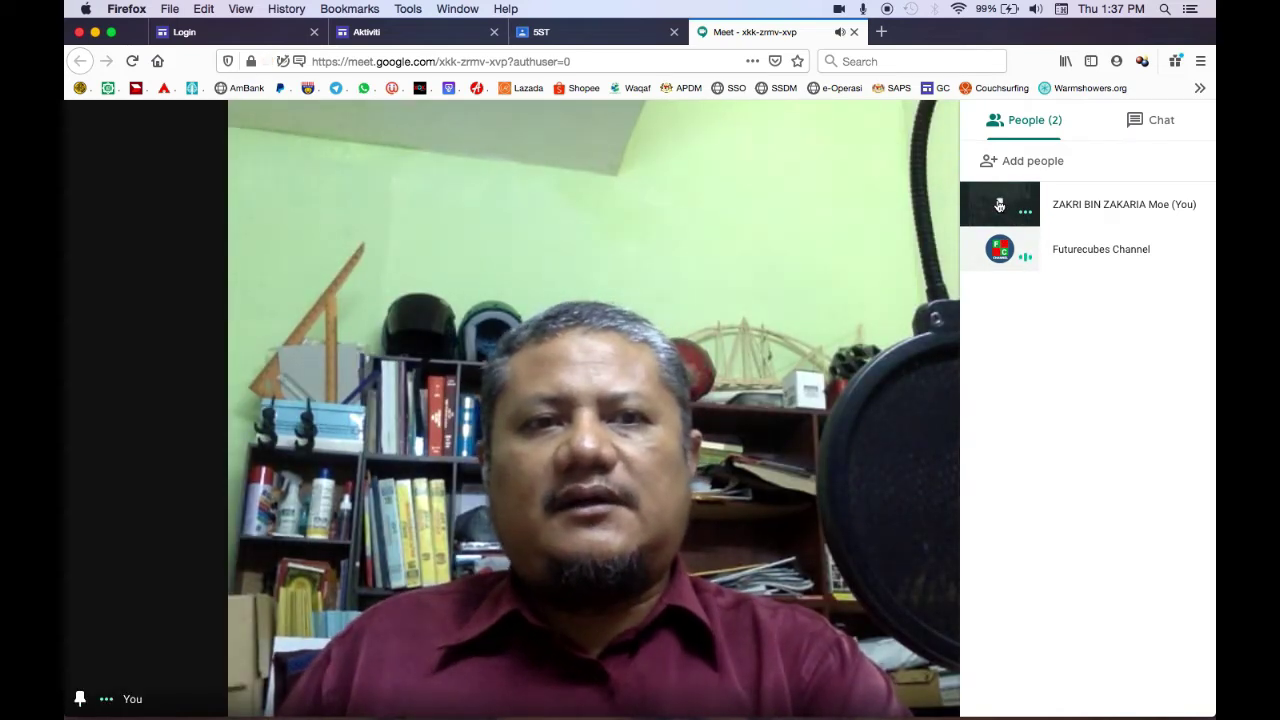
pyautogui.click(997, 253)
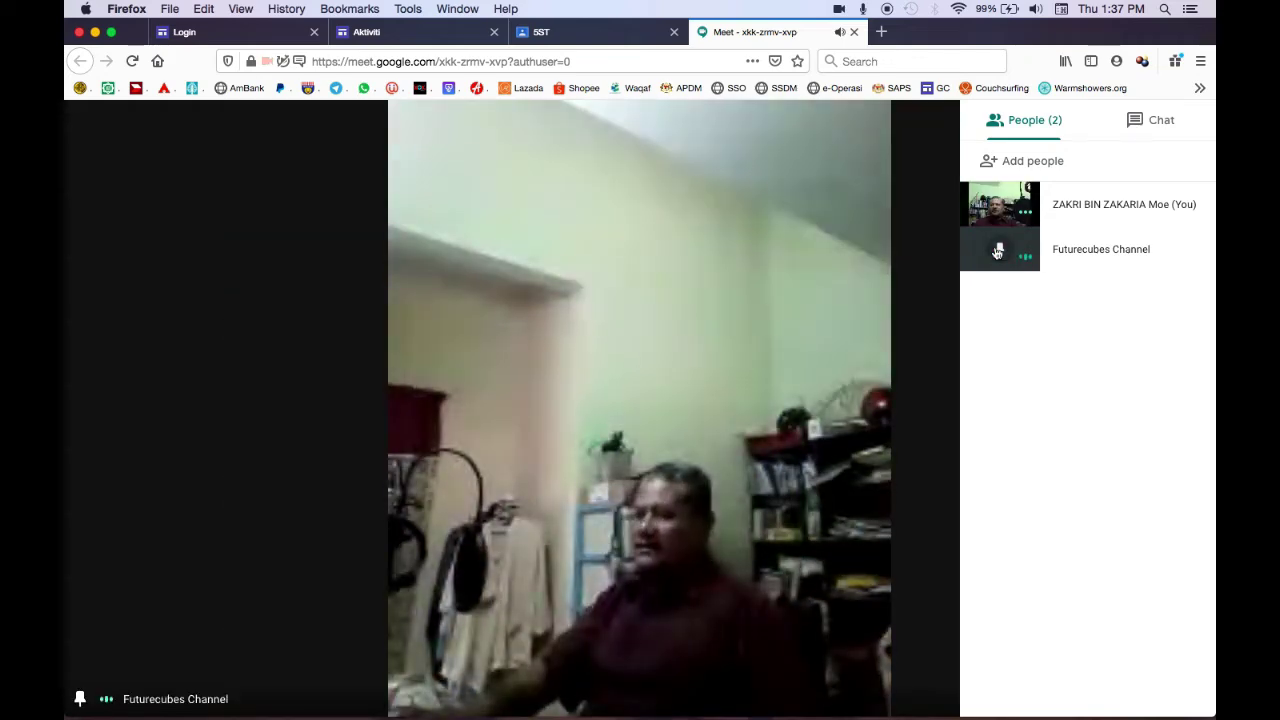
pyautogui.click(995, 212)
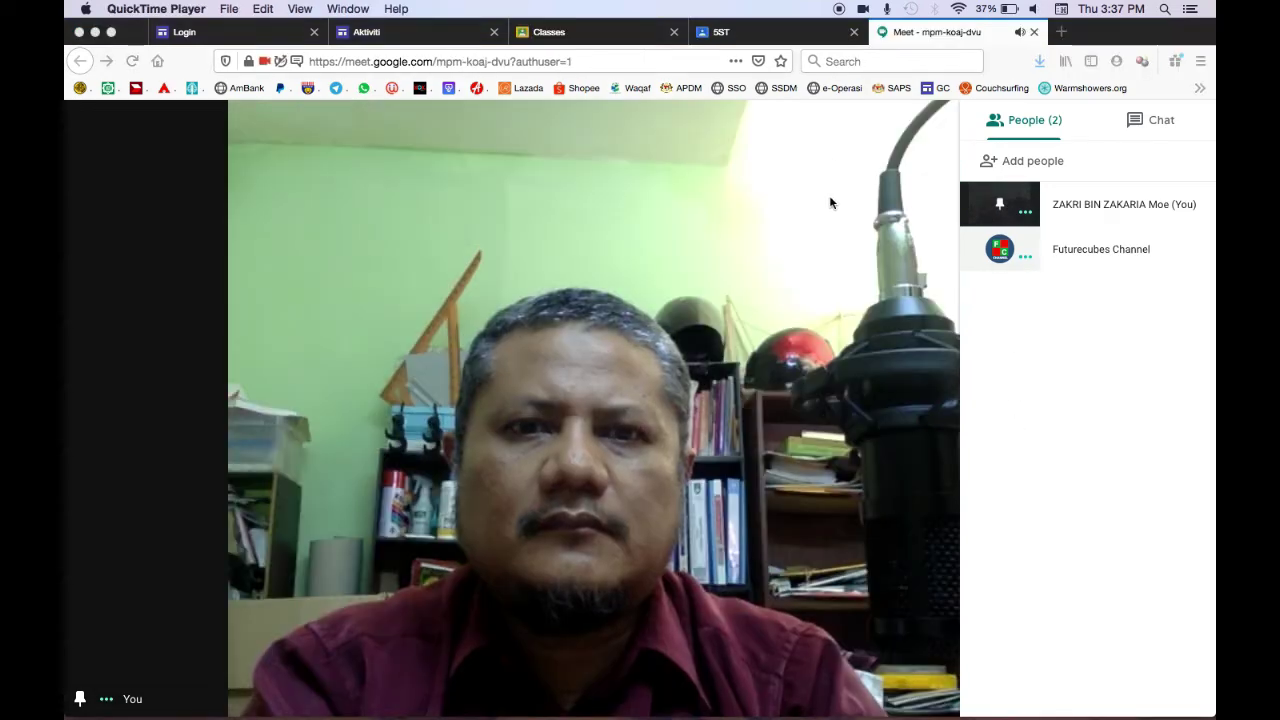
# Step: Close the participant list and present the sejarahB3 window in the meeting, allowing the screen sharing
pyautogui.click(908, 640)
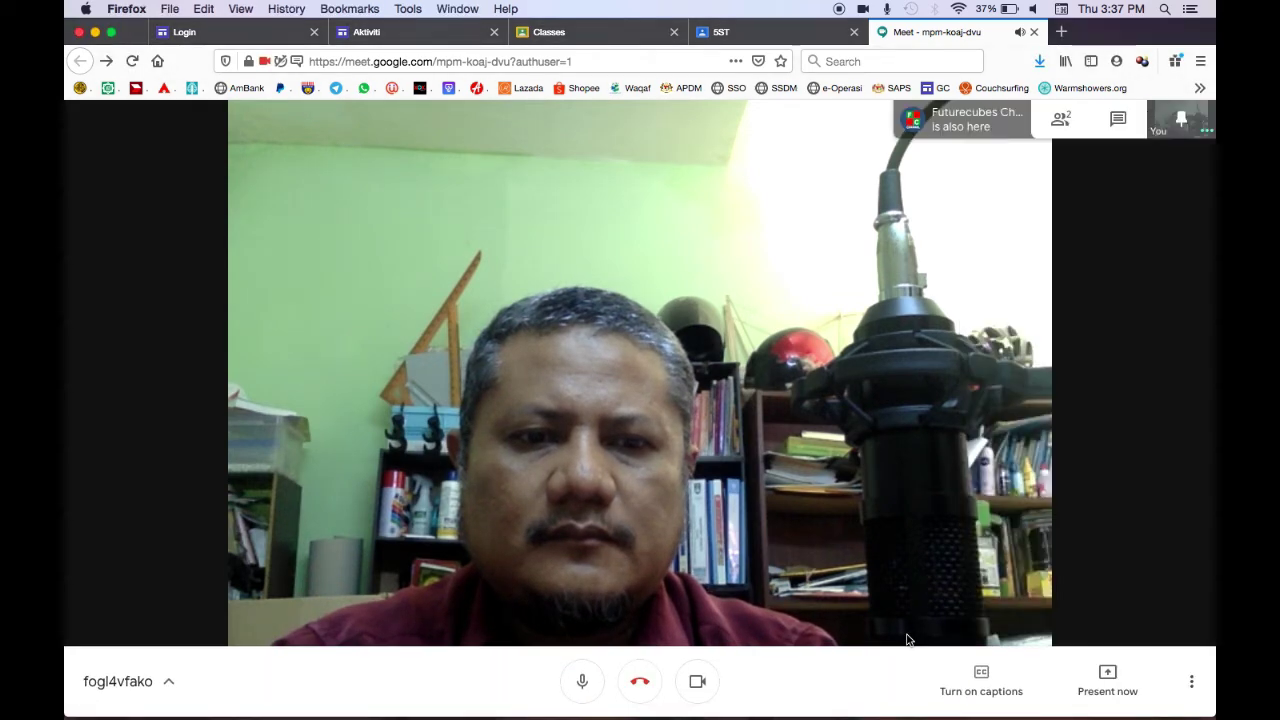
pyautogui.click(1103, 681)
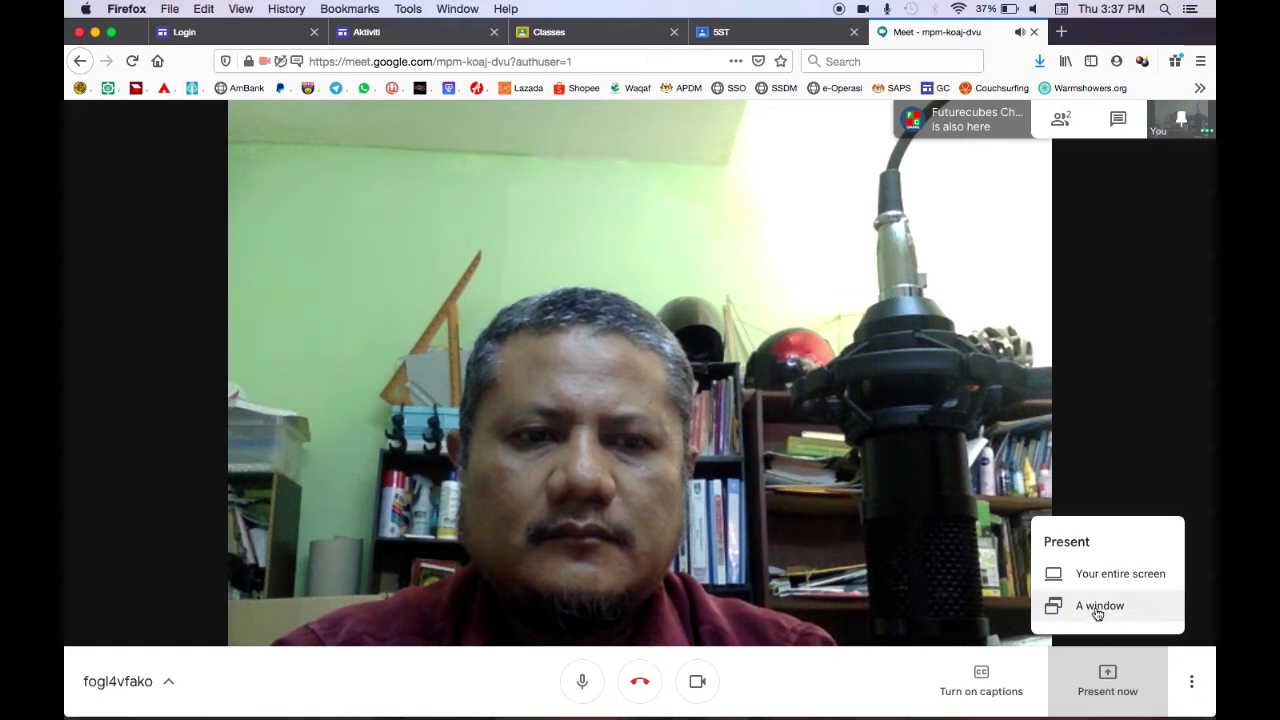
pyautogui.click(1097, 608)
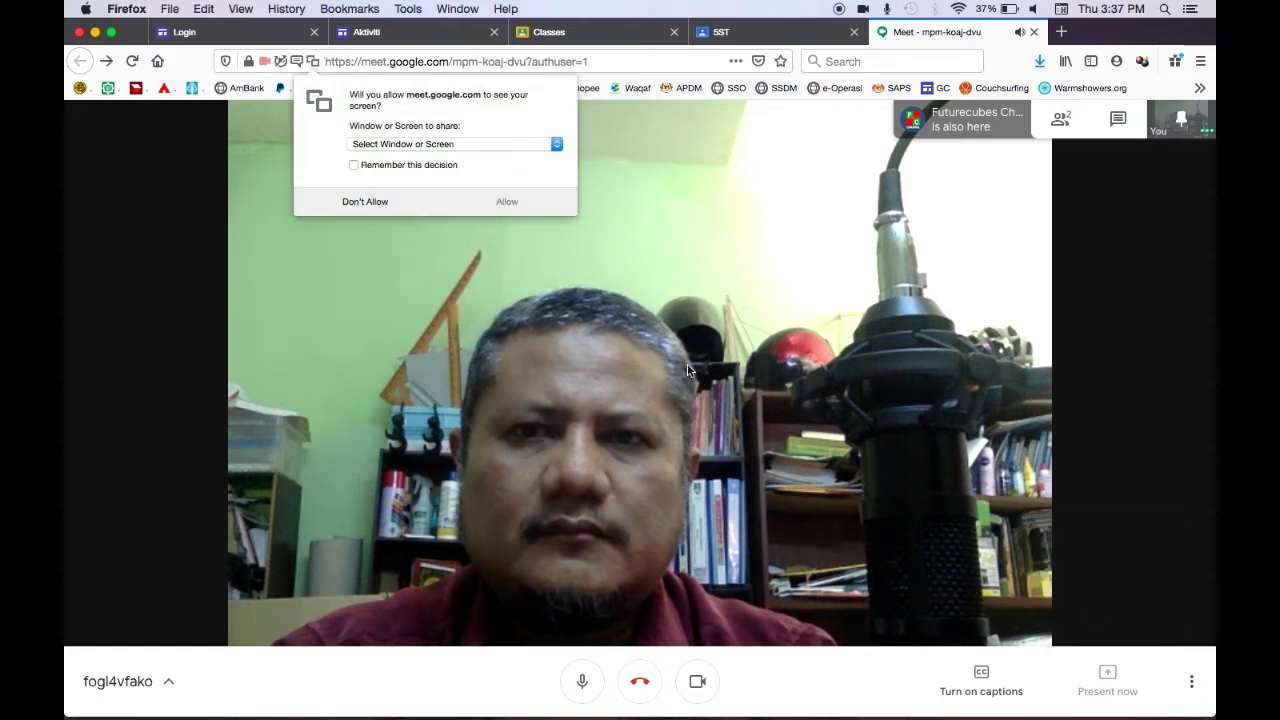
pyautogui.click(557, 145)
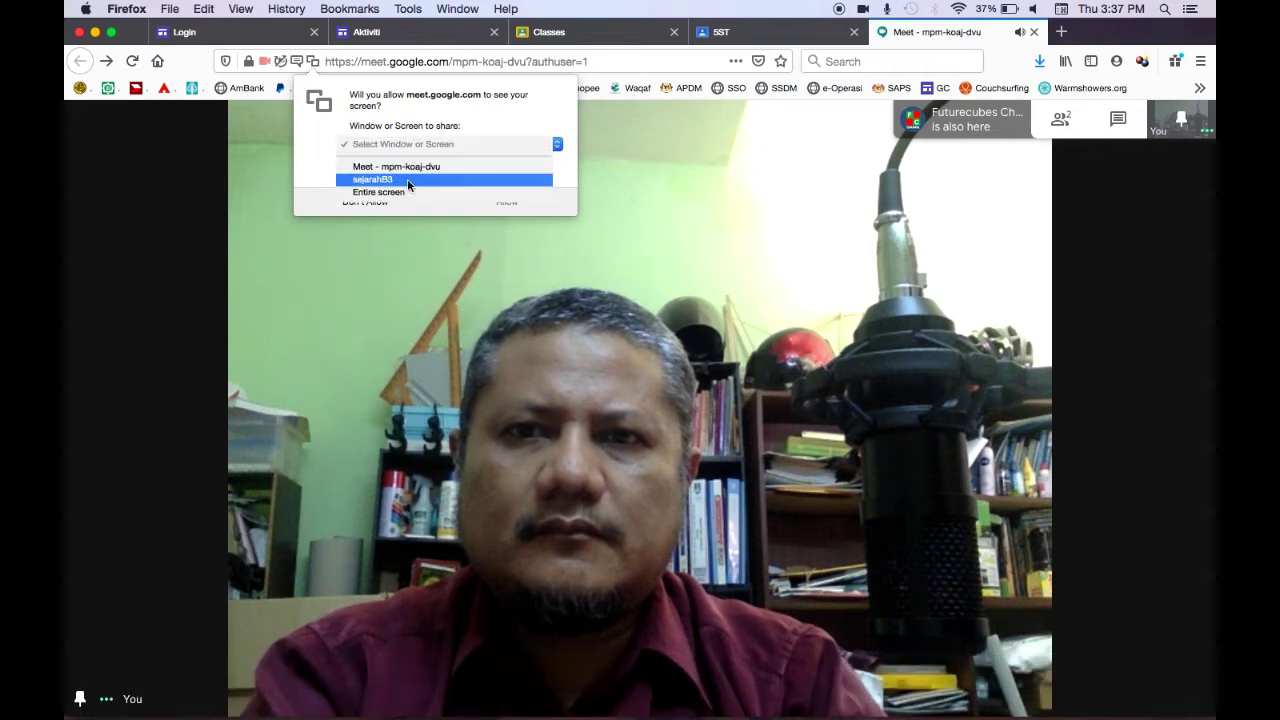
pyautogui.click(375, 179)
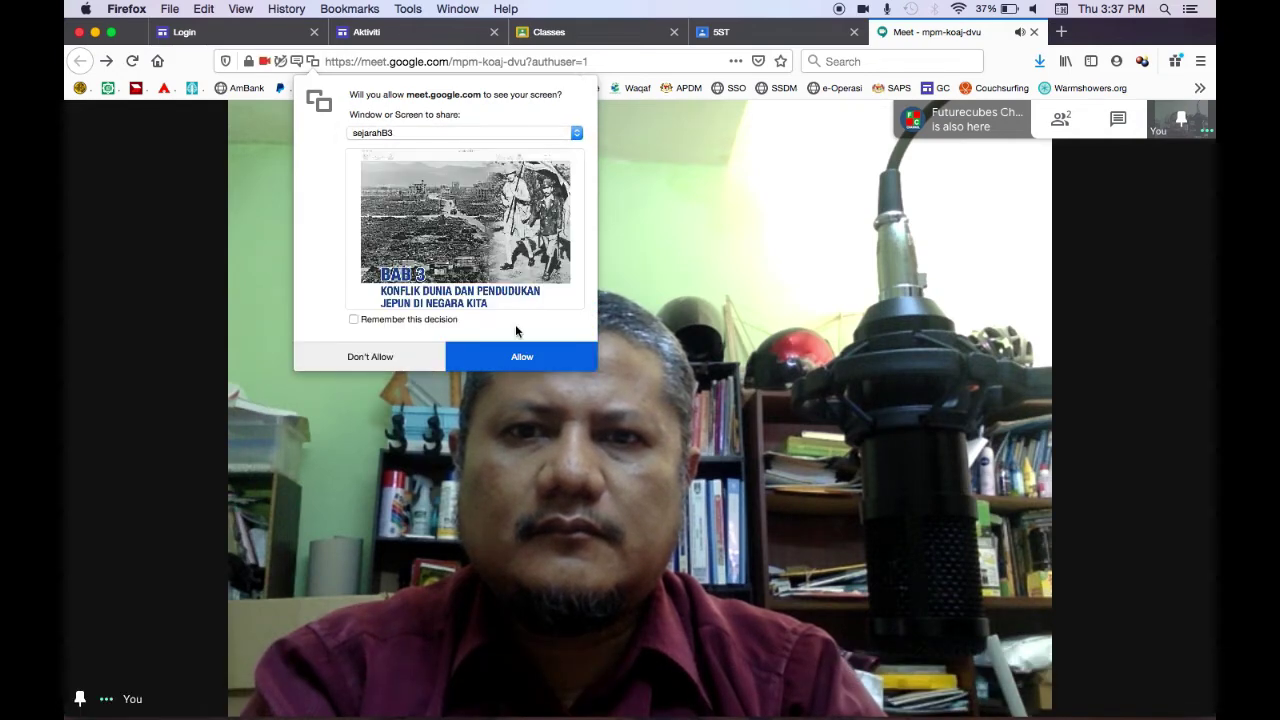
pyautogui.click(518, 350)
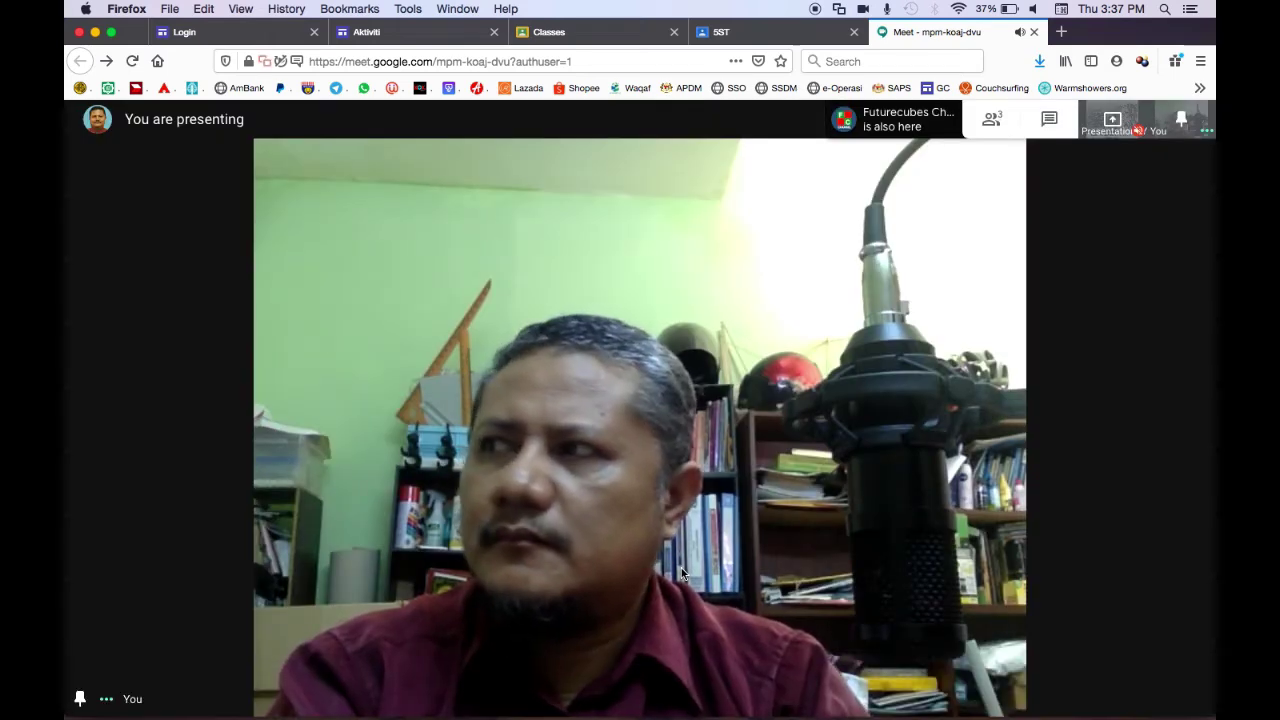
# Step: Switch to Preview to close the sejarahB3 document, and stop the presentation in the Google Meet call
pyautogui.press('super+Tab')
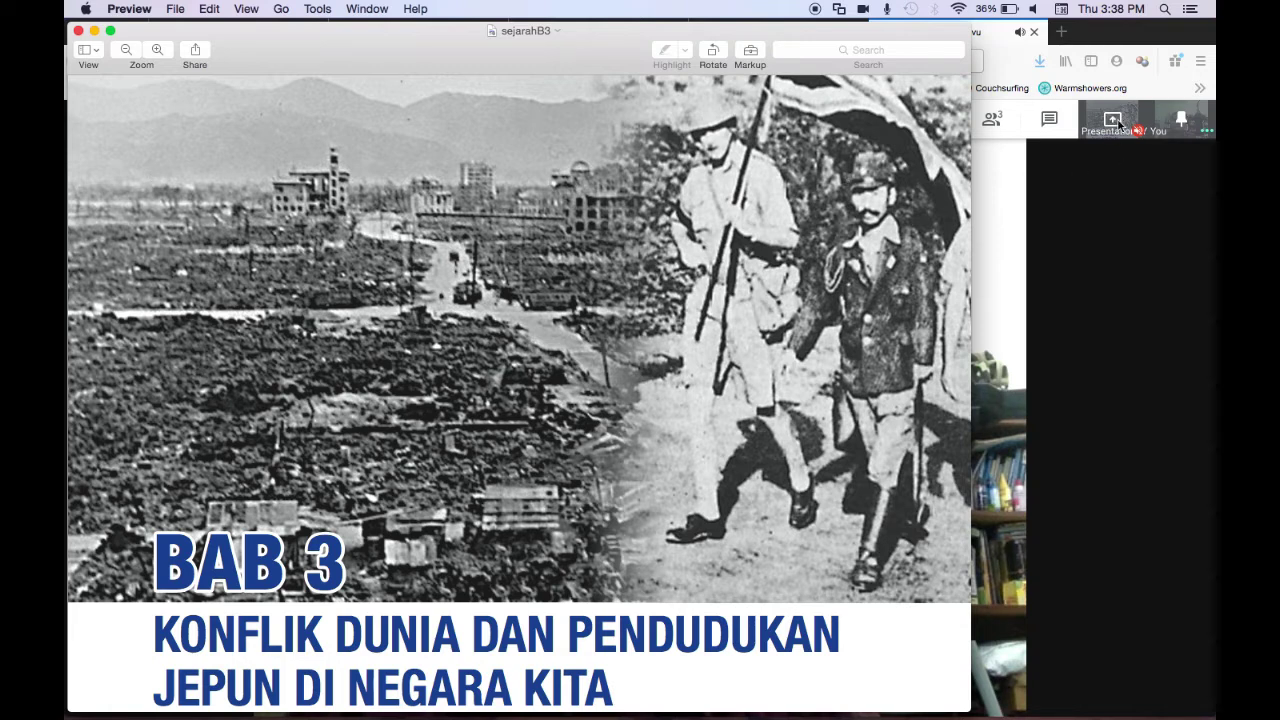
pyautogui.click(80, 32)
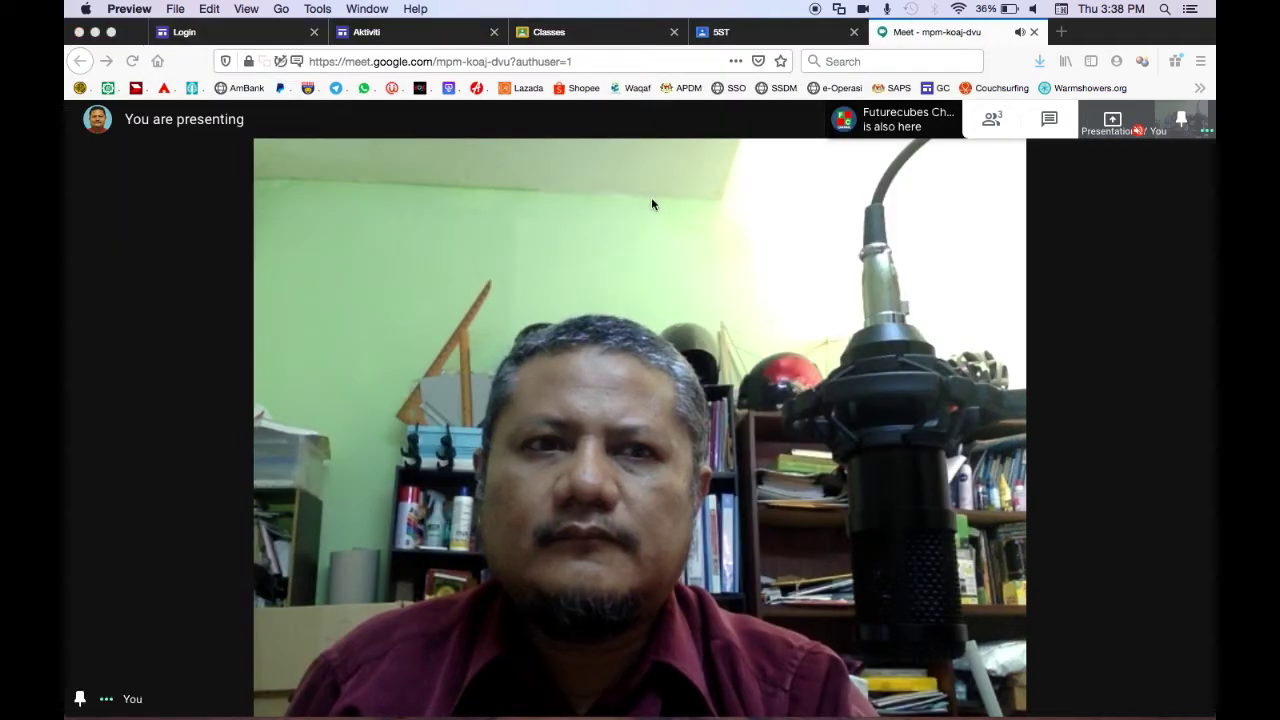
pyautogui.click(1116, 121)
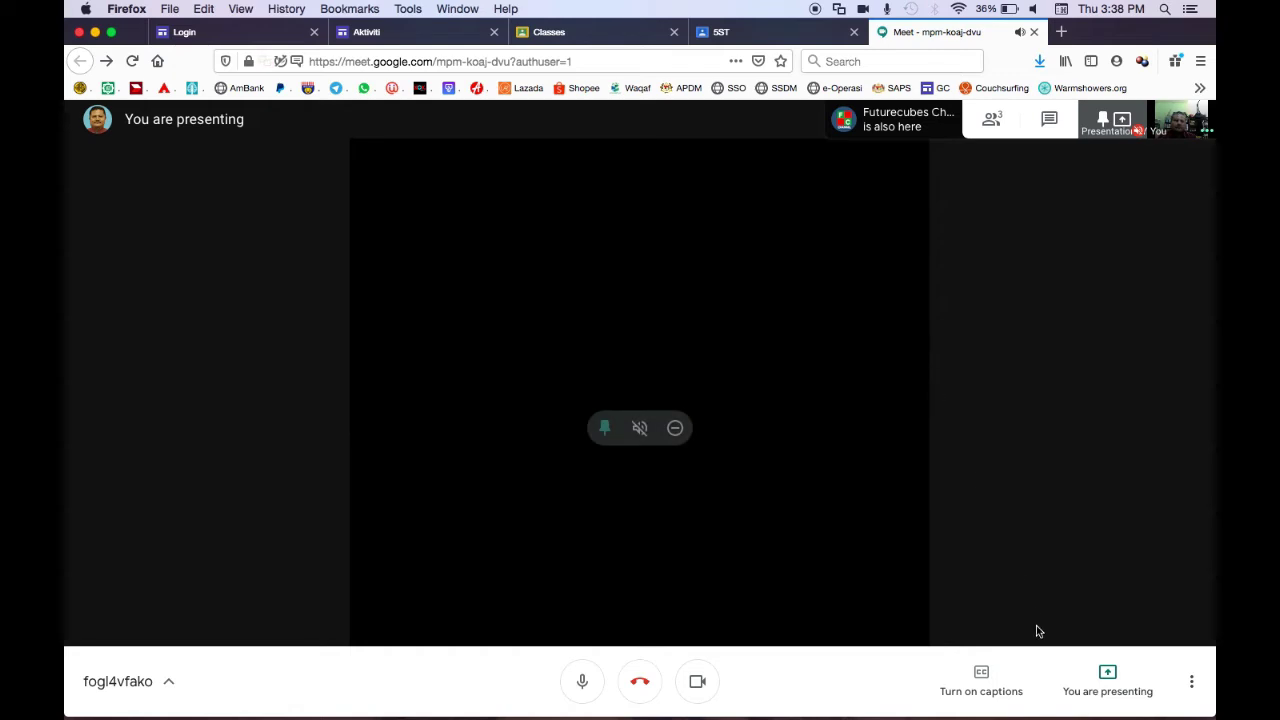
pyautogui.click(1104, 672)
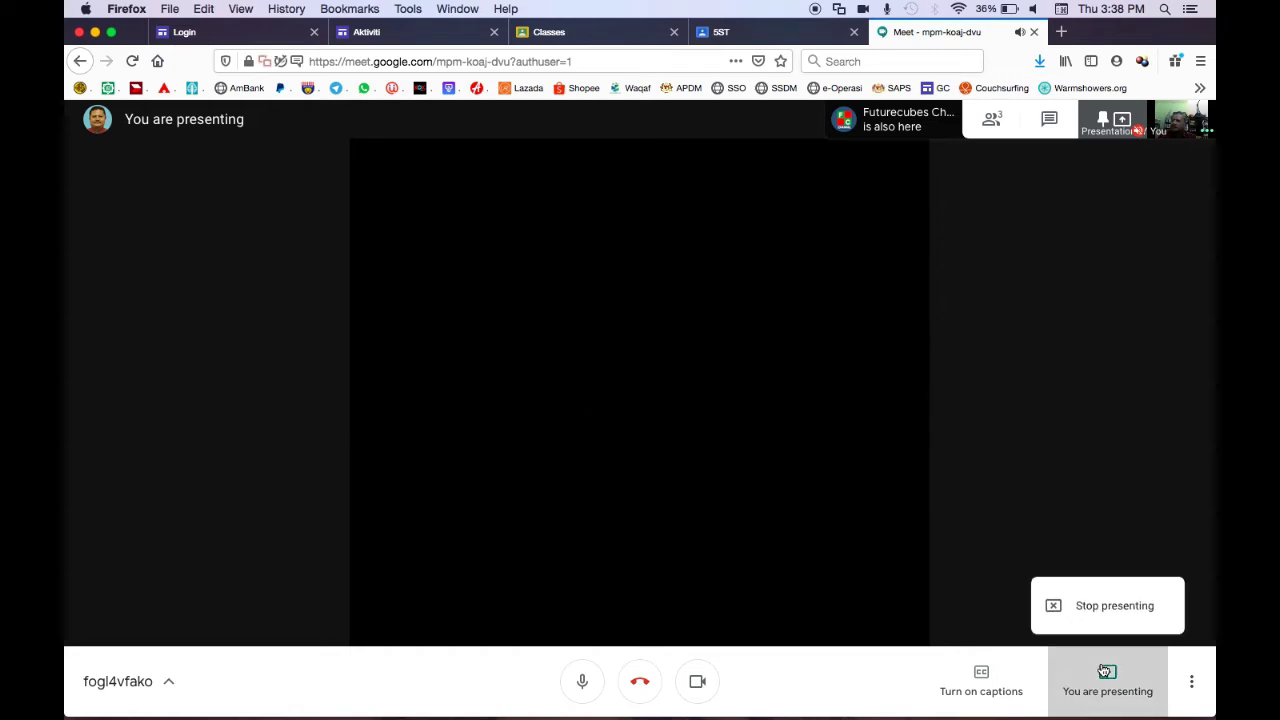
pyautogui.click(1098, 607)
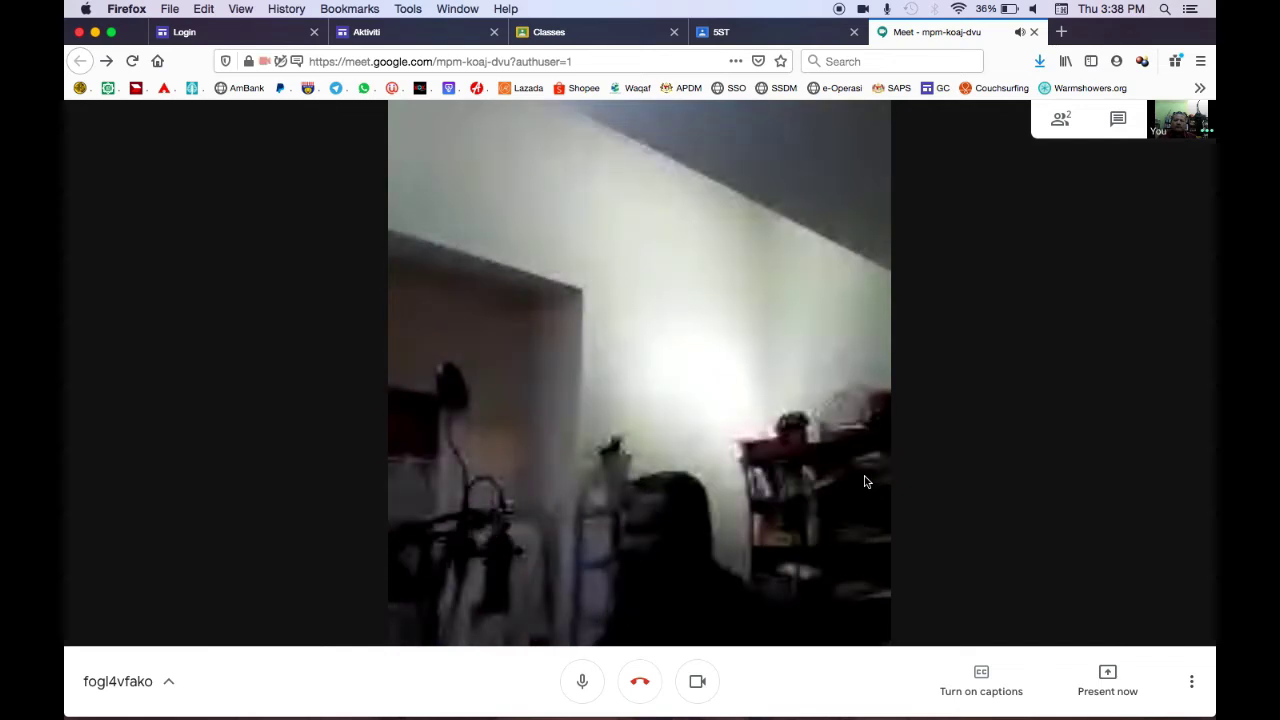
# Step: Start recording the Google Meet meeting and accept the request for participants' consent
pyautogui.click(1058, 121)
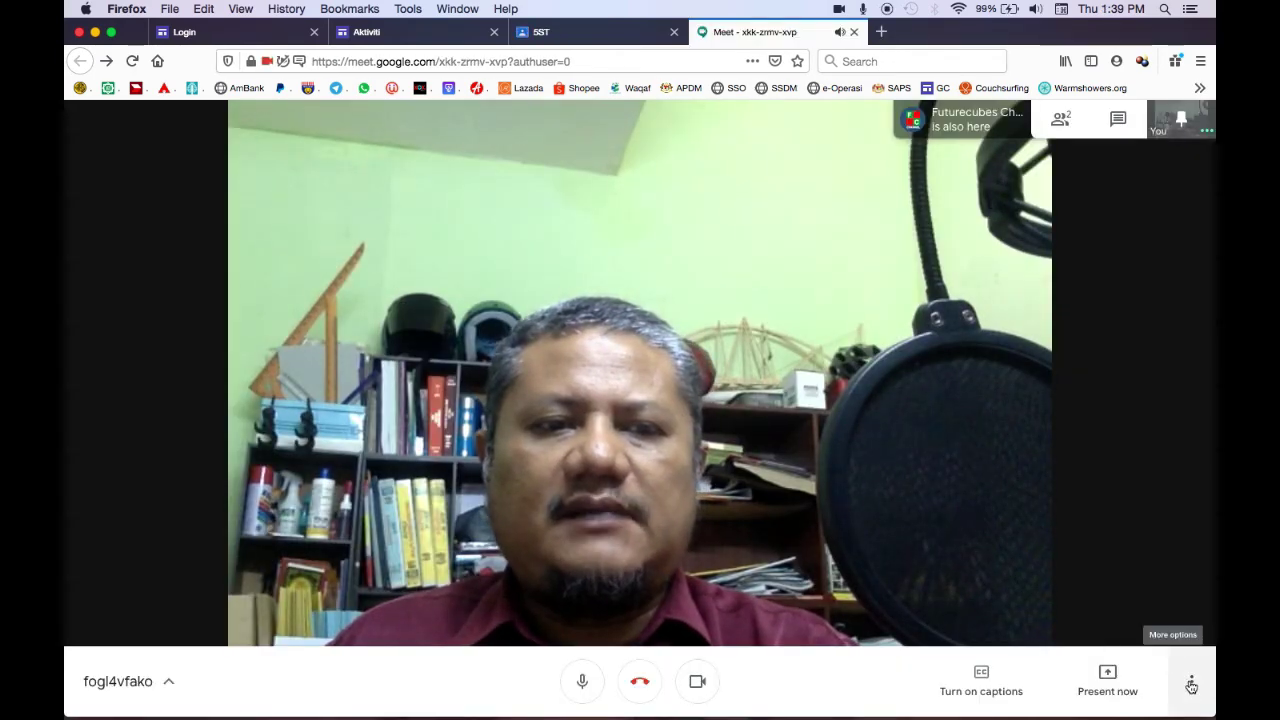
pyautogui.click(1191, 686)
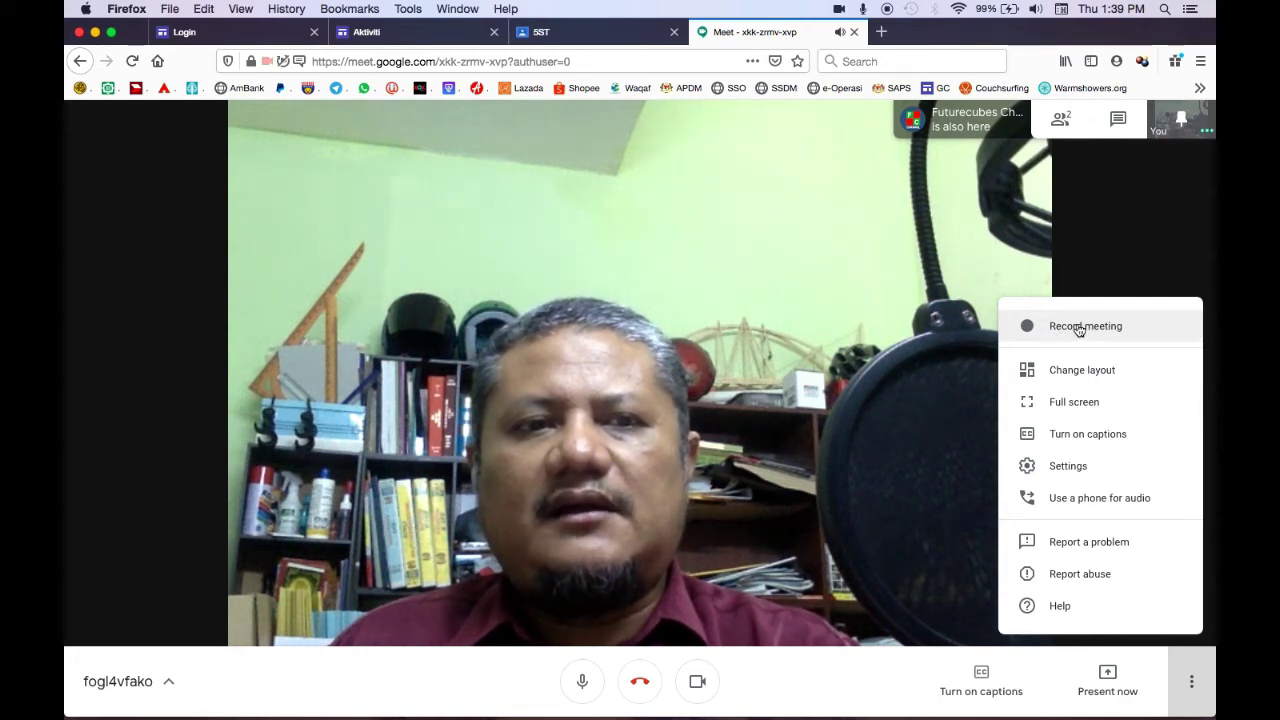
pyautogui.click(1075, 326)
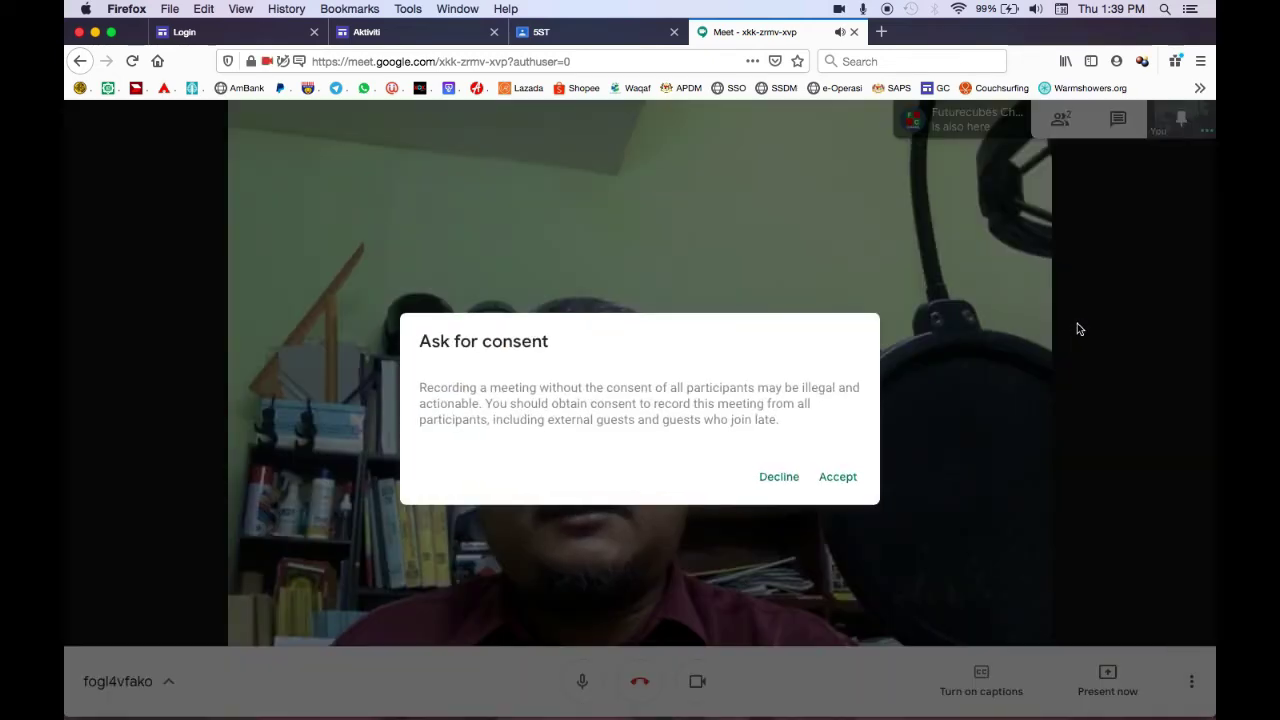
pyautogui.click(840, 477)
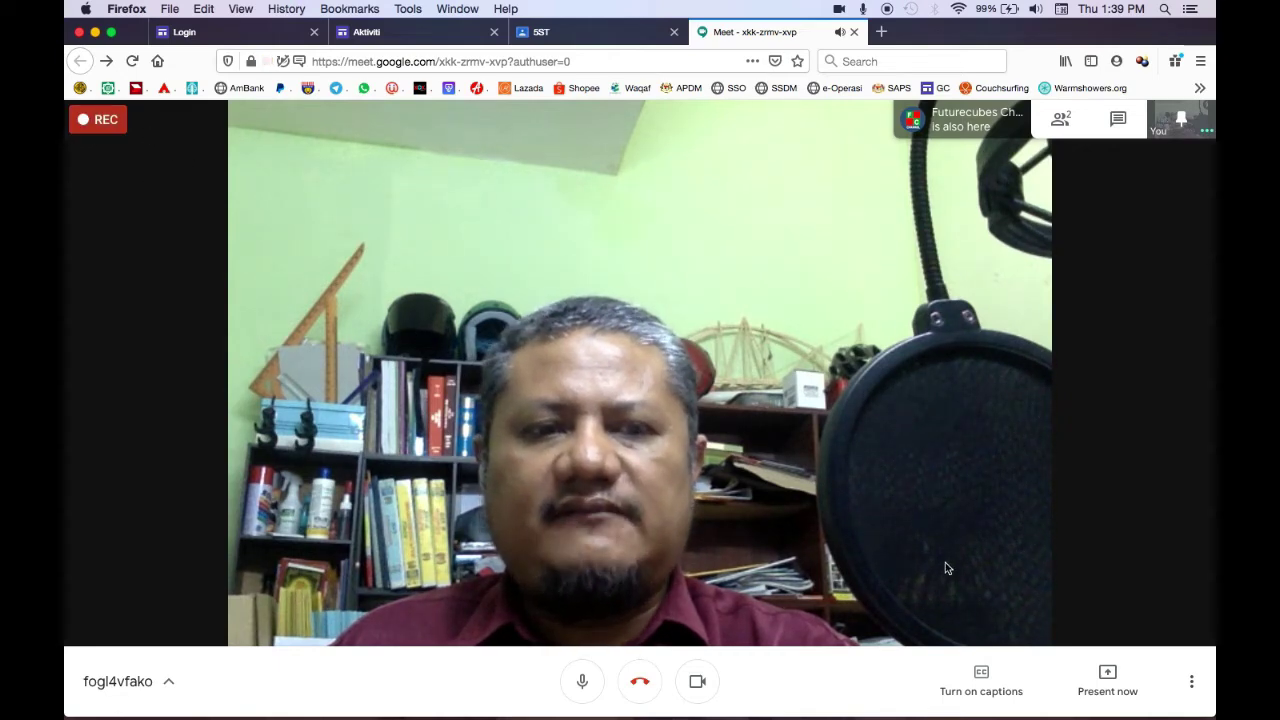
# Step: Stop the meeting recording and confirm saving it to the owner's Google Drive
pyautogui.click(1188, 684)
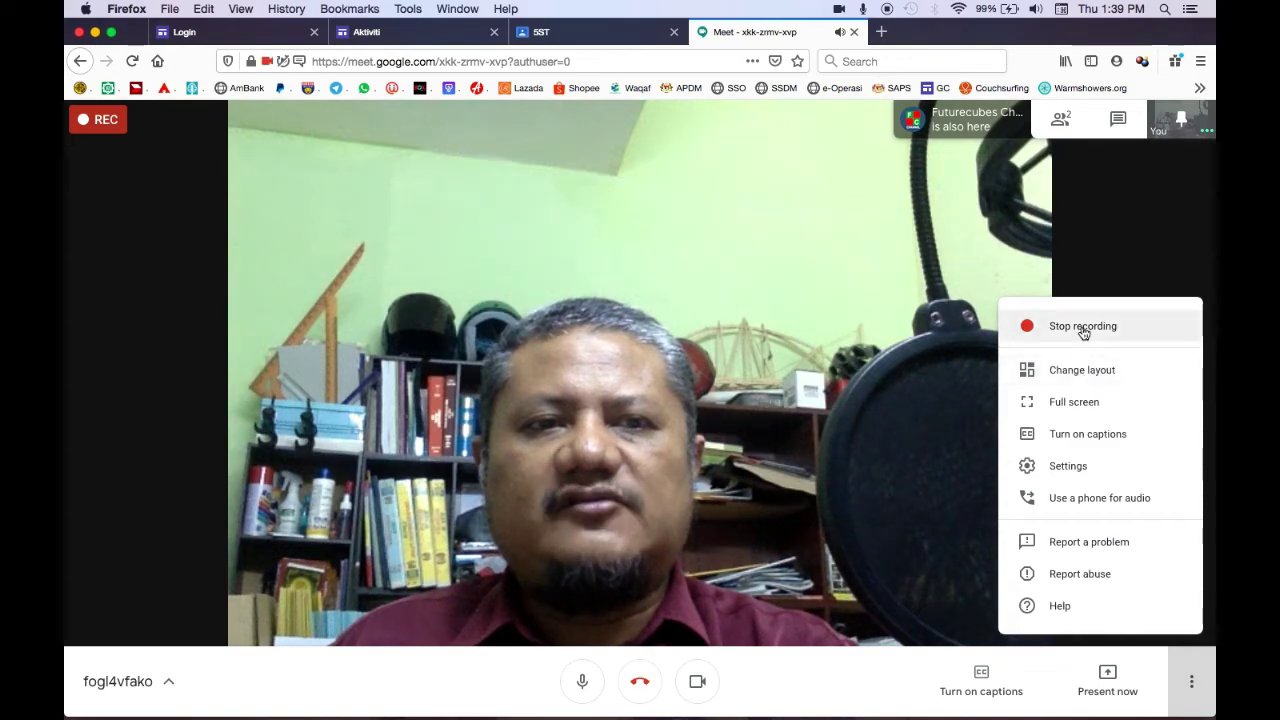
pyautogui.click(1082, 330)
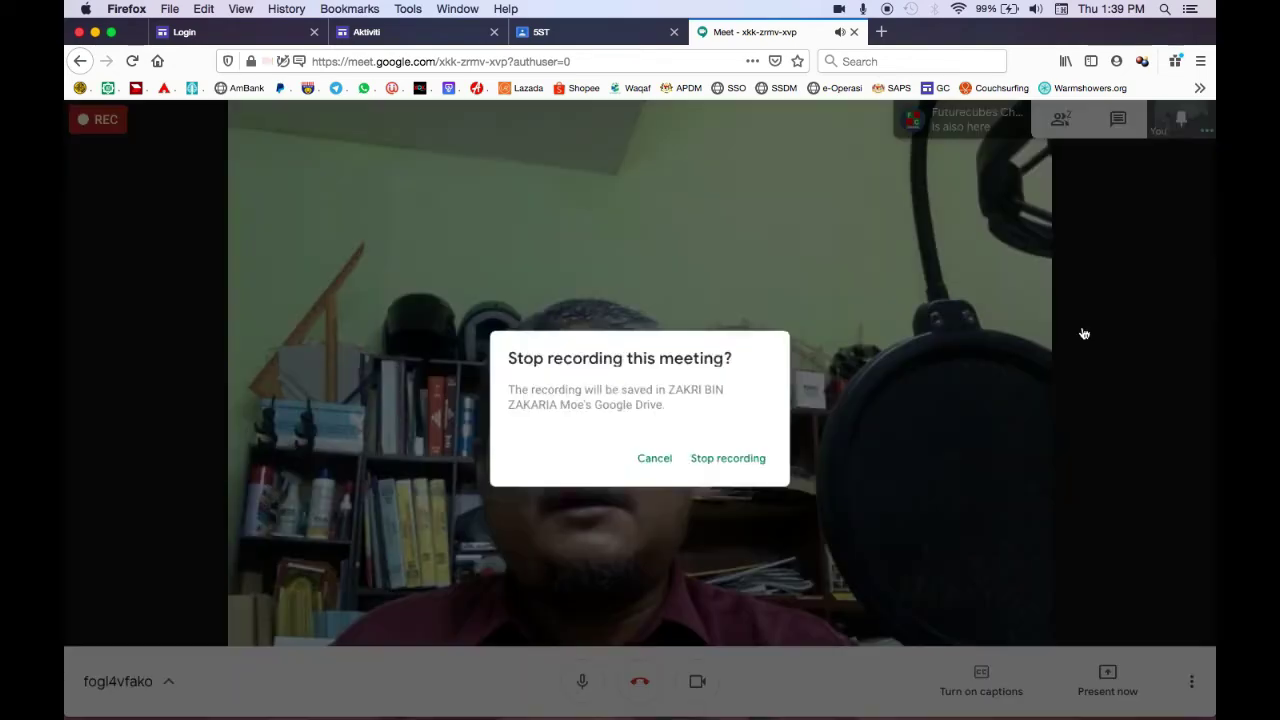
pyautogui.click(714, 462)
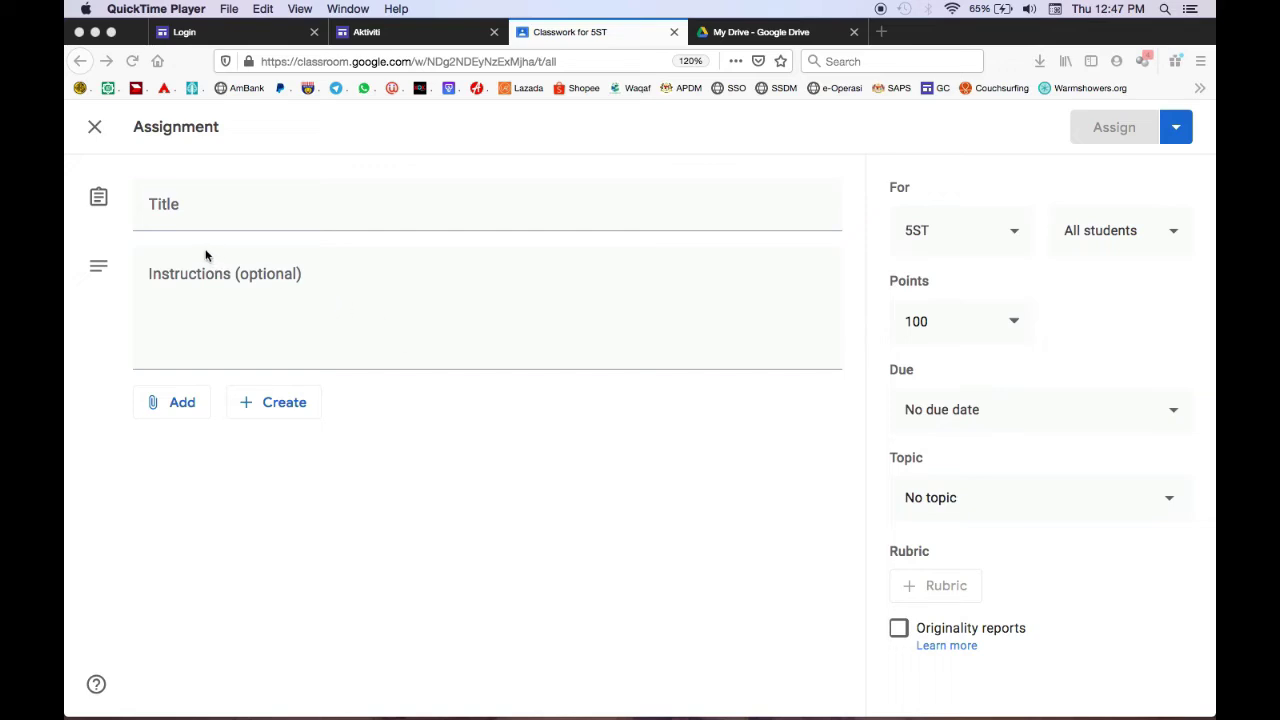
# Step: Title the new assignment for class 5ST "Sesi pembelajaran pada 7/5/2020"
pyautogui.click(192, 217)
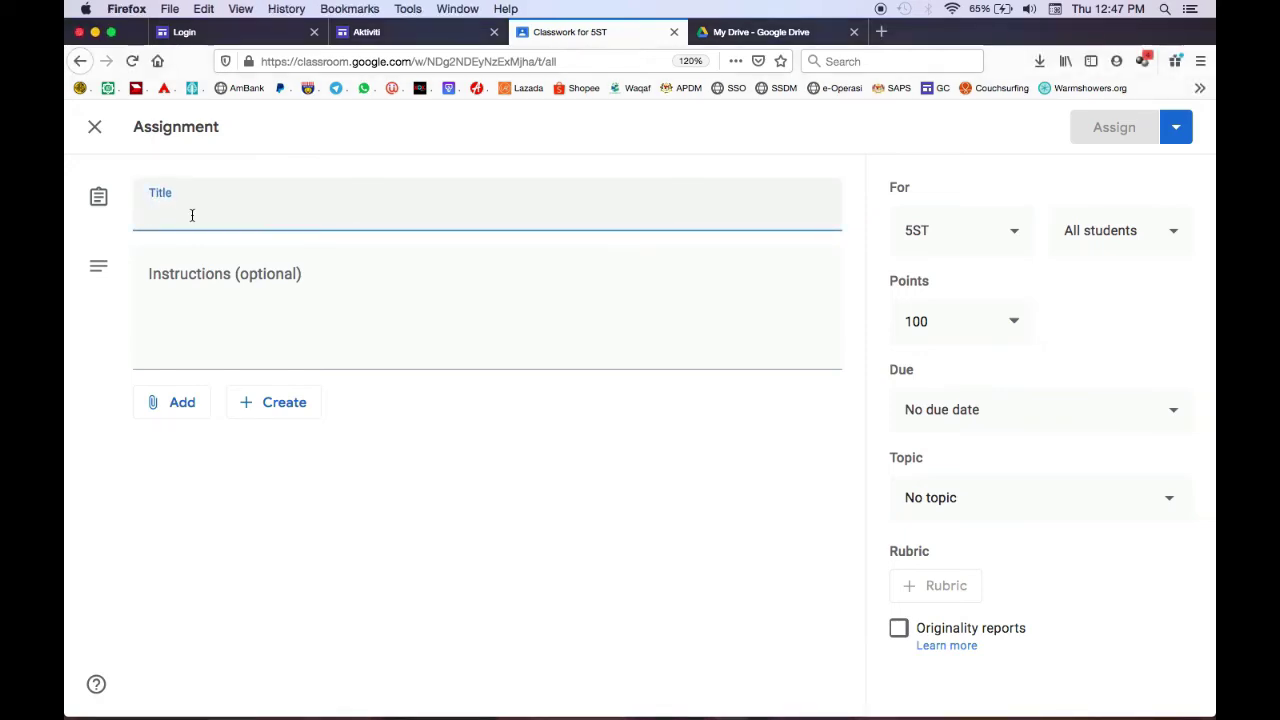
pyautogui.write('Sesi pem')
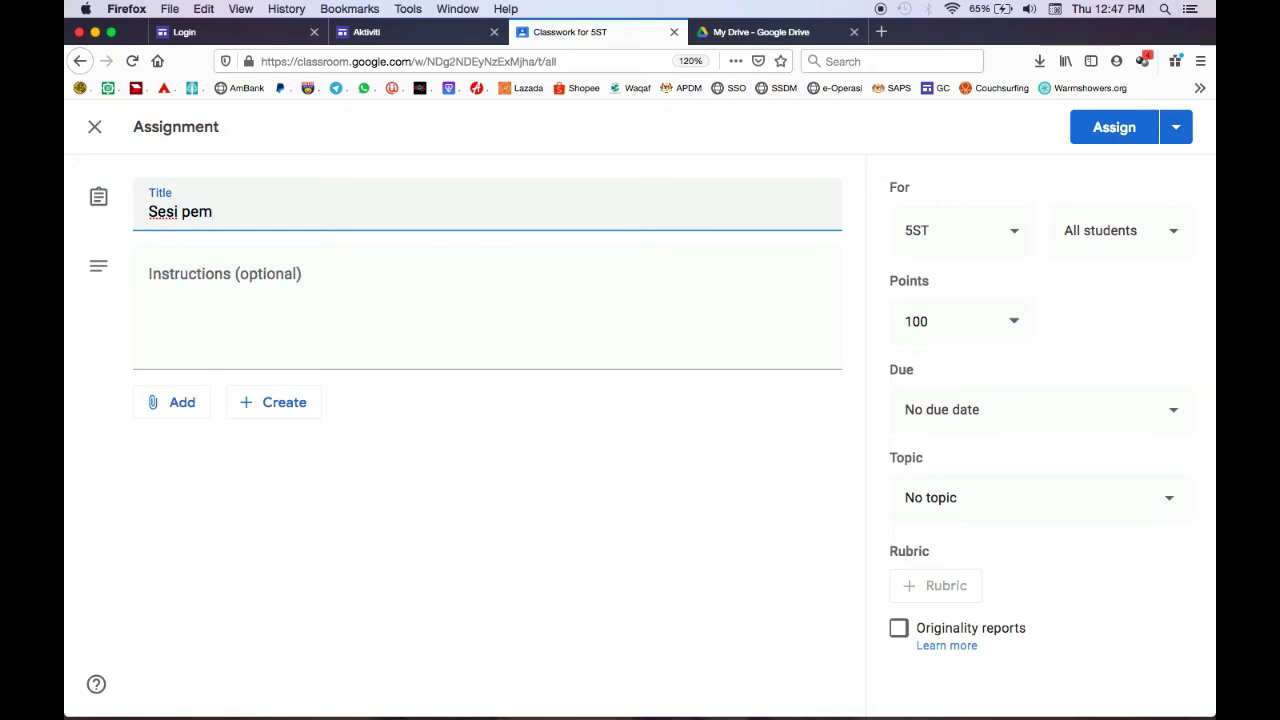
pyautogui.write('belajaran pada ')
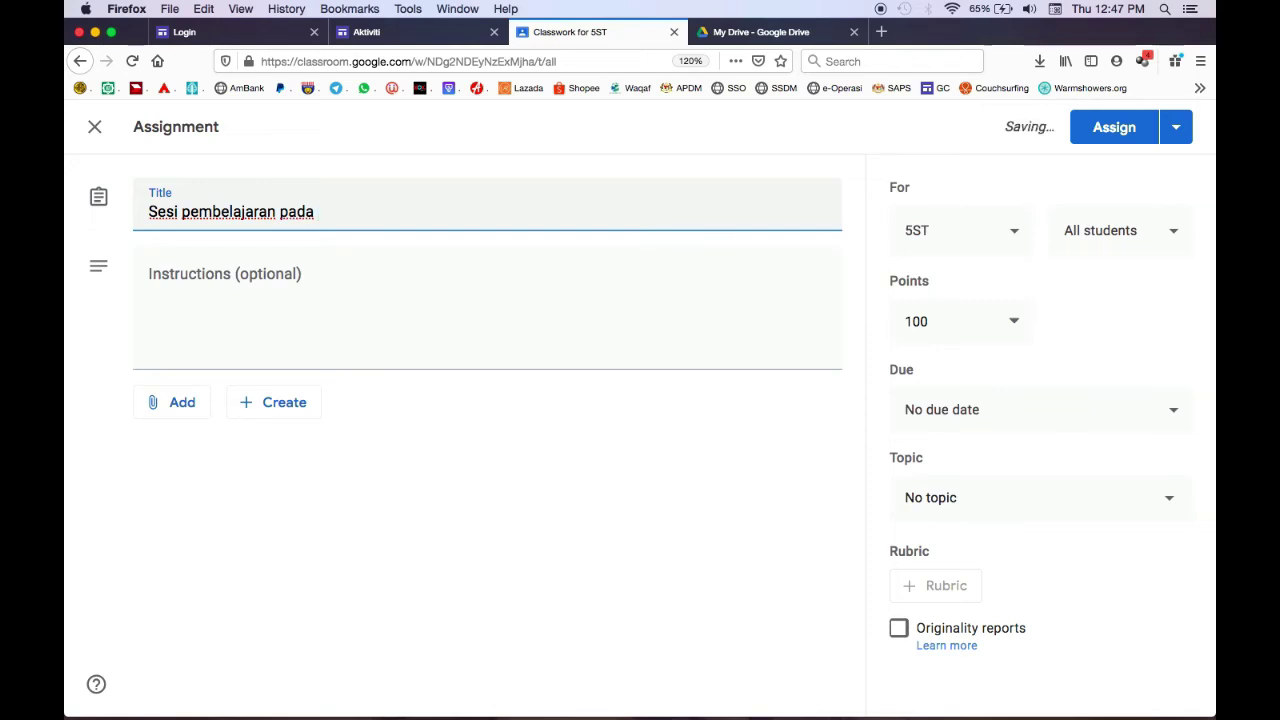
pyautogui.write('6')
pyautogui.write('7/')
pyautogui.write('5/')
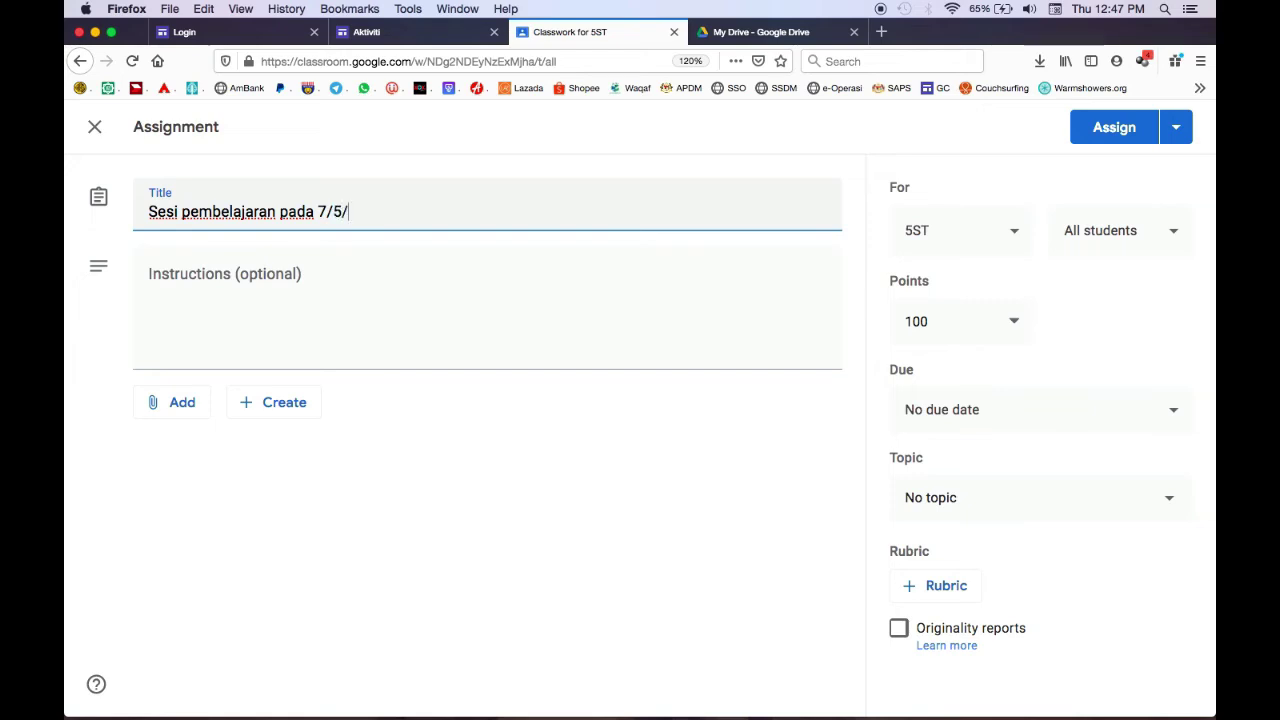
pyautogui.write('2020')
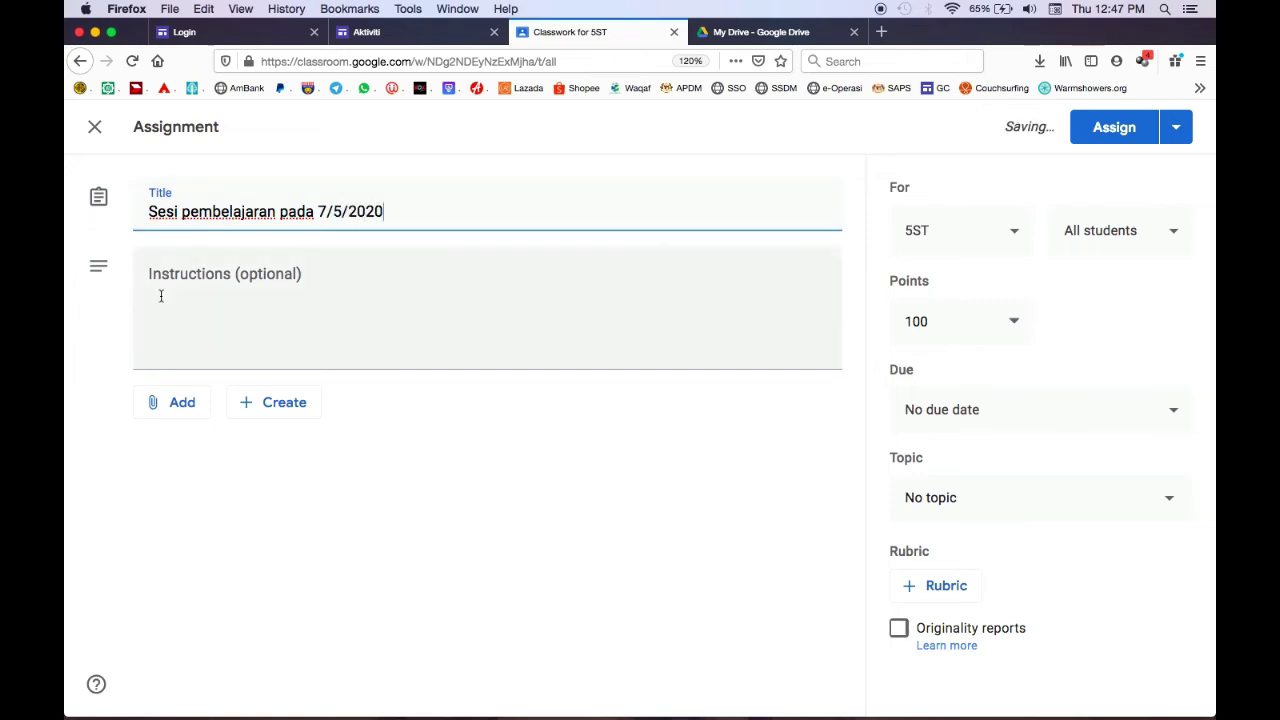
# Step: Enter "Sila tonton video tersebut" as the assignment's instructions
pyautogui.click(163, 294)
pyautogui.write('Sila tonton')
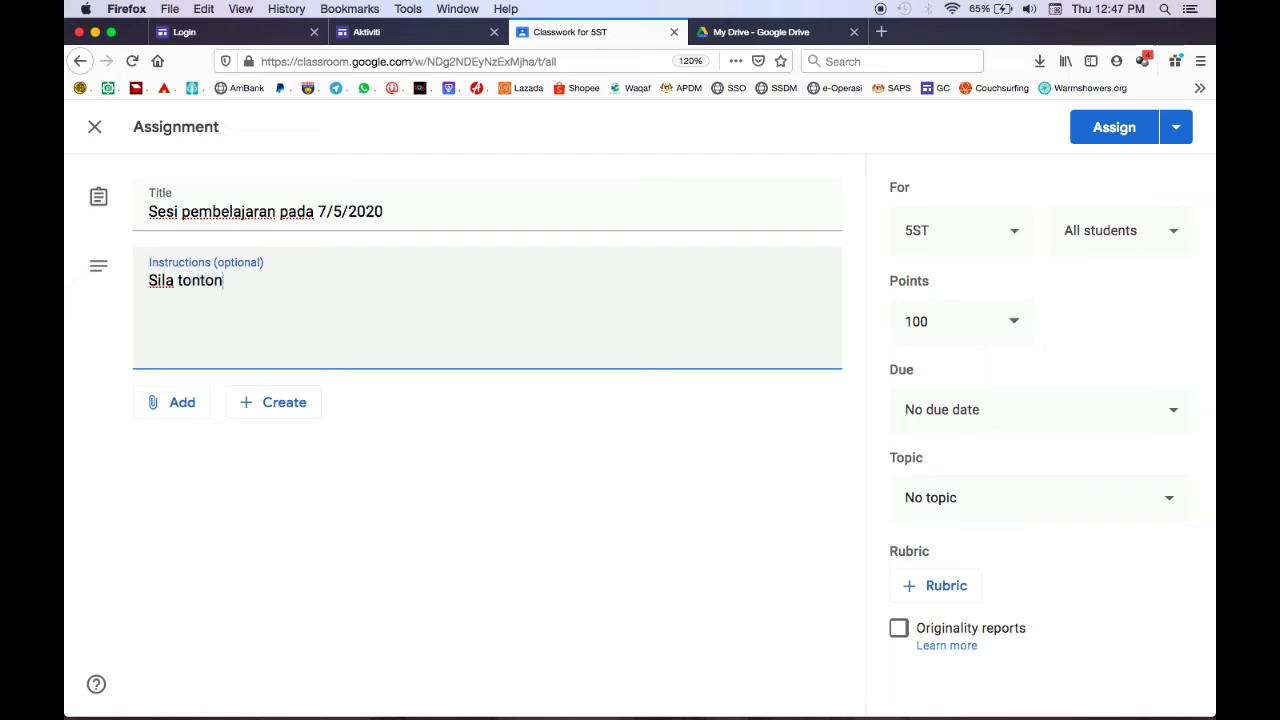
pyautogui.write(' video ters')
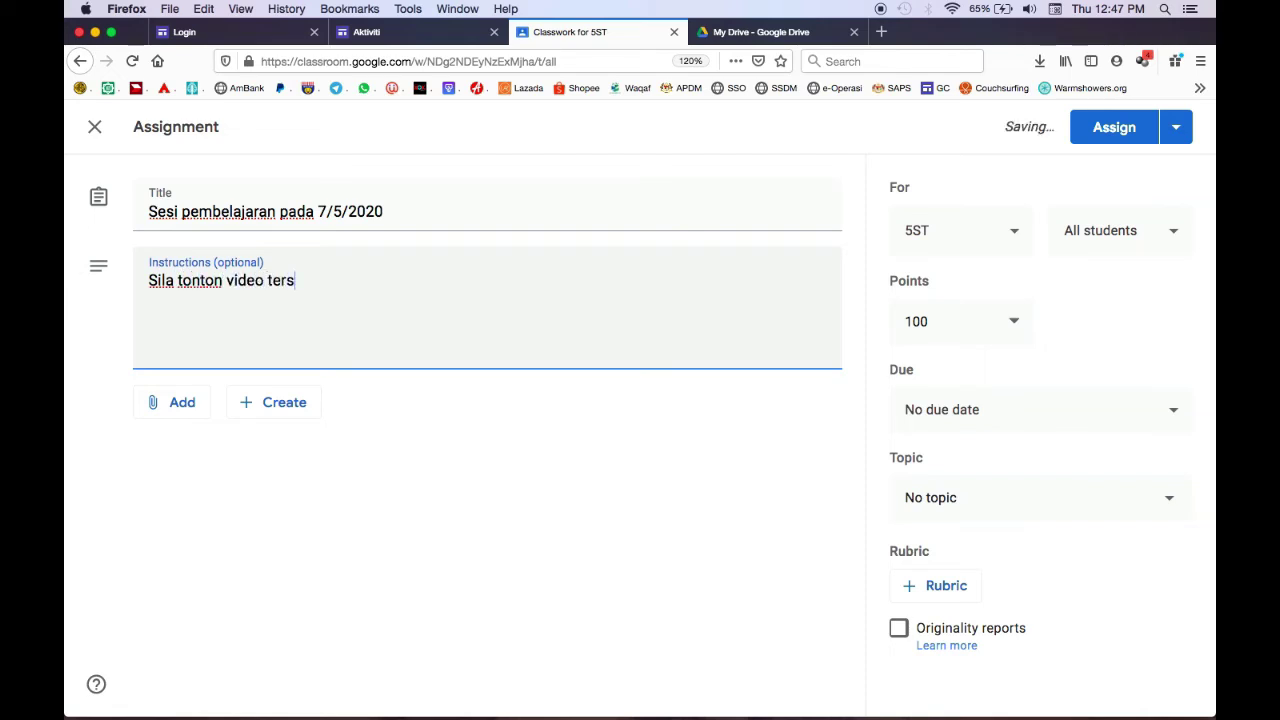
pyautogui.press('BackSpace')
pyautogui.write('sebut')
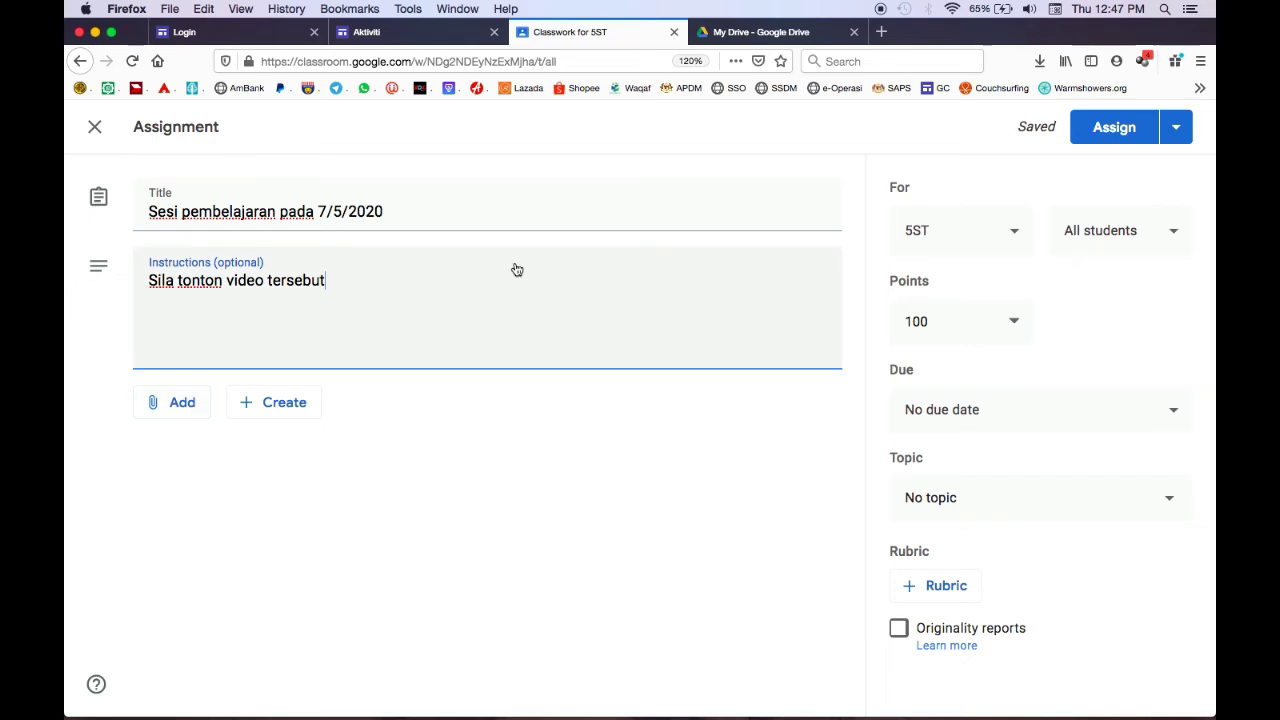
# Step: Switch to Google Drive, open the Meet Recordings folder and copy the first recording's shareable link
pyautogui.click(762, 32)
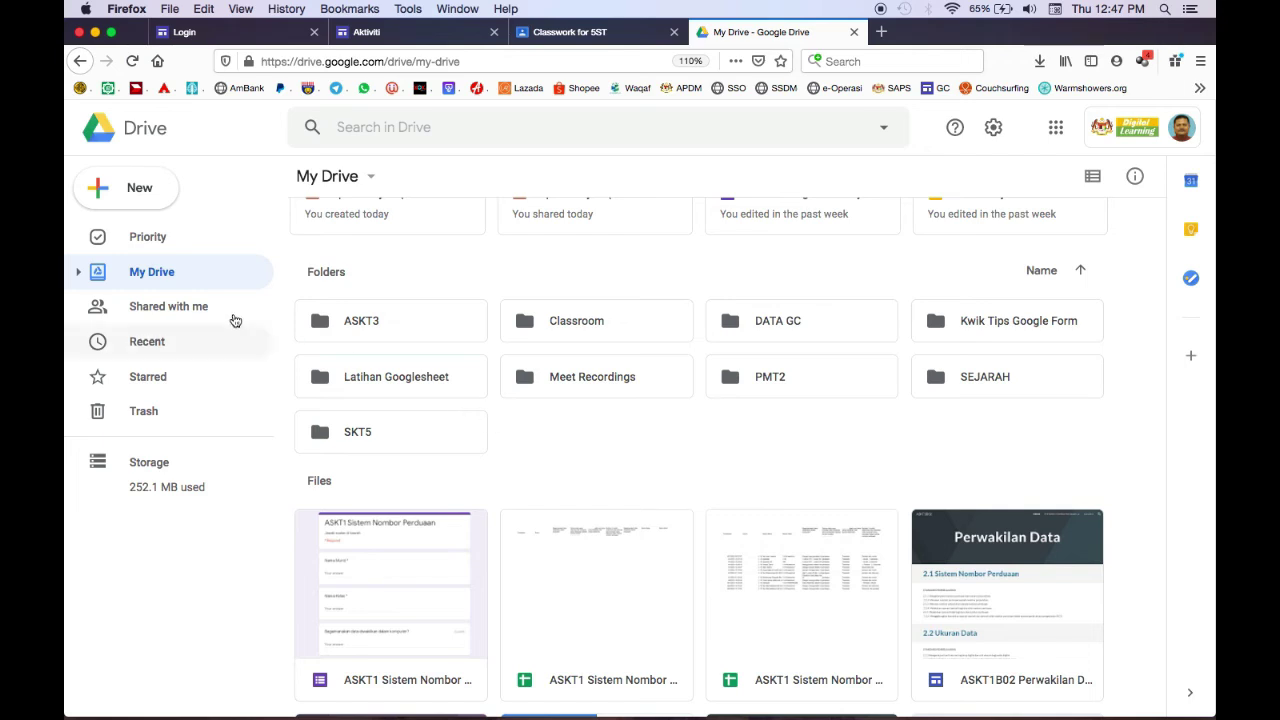
pyautogui.doubleClick(582, 380)
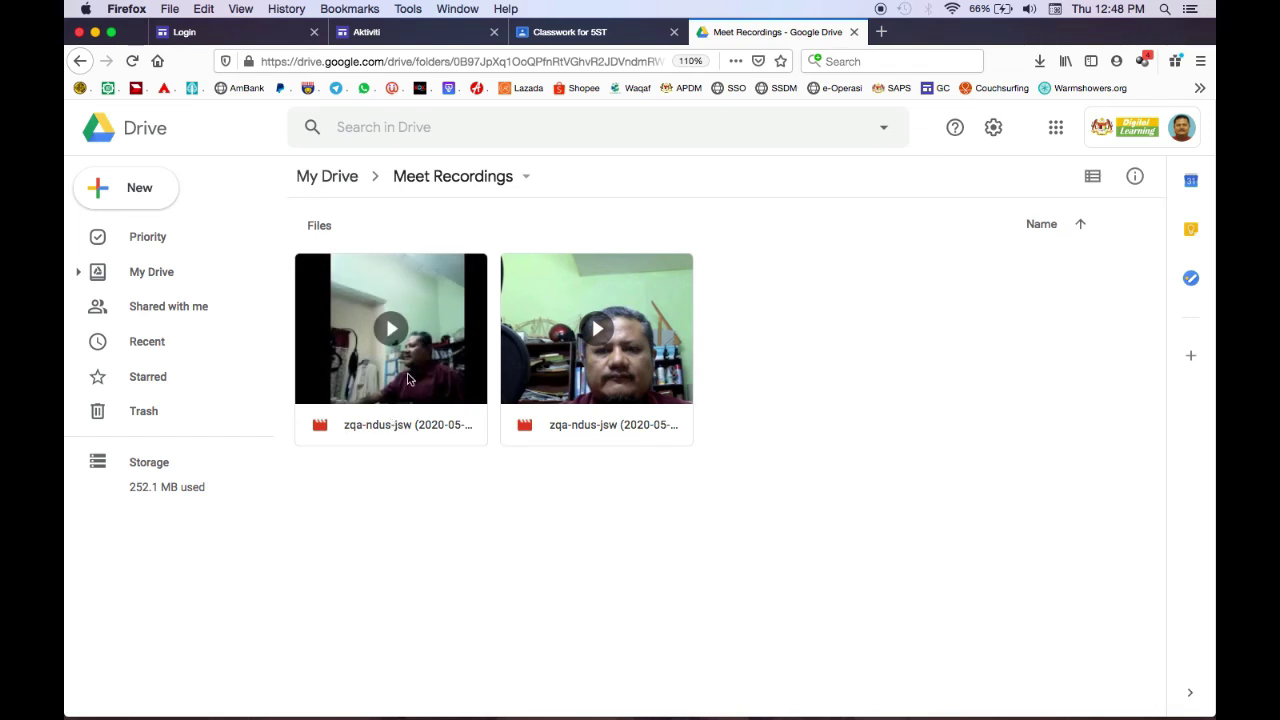
pyautogui.rightClick(408, 379)
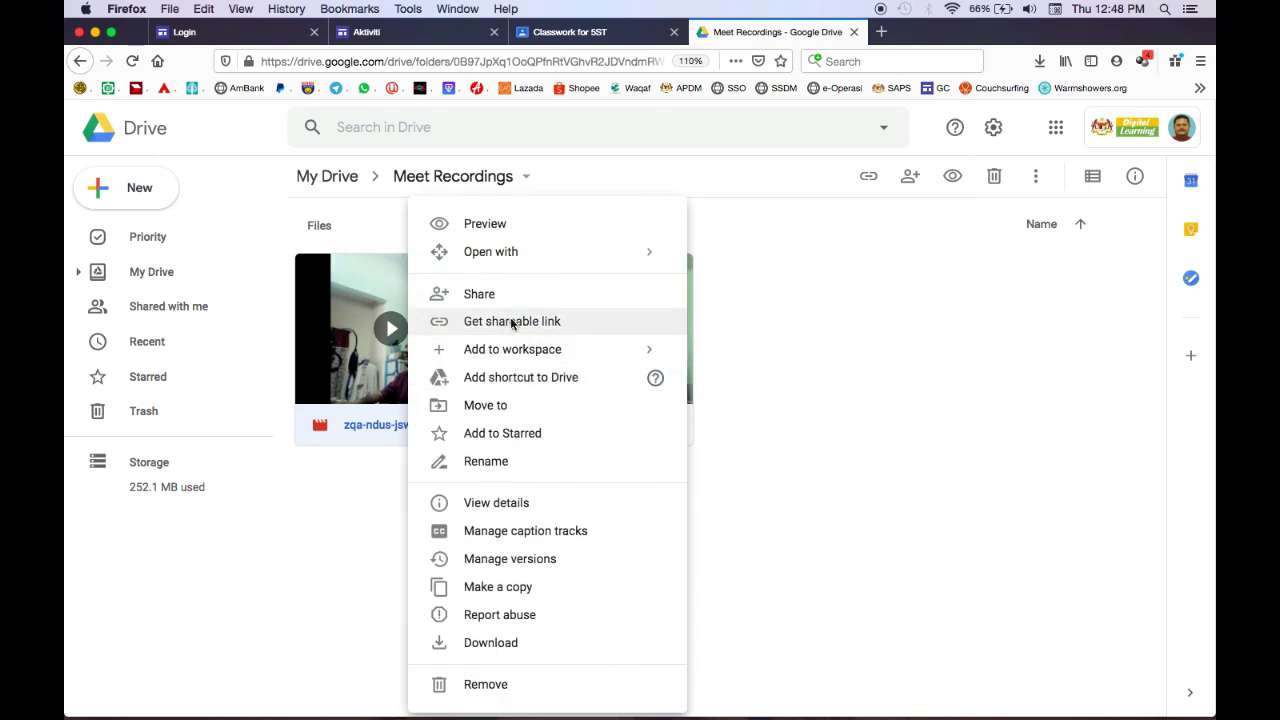
pyautogui.click(512, 321)
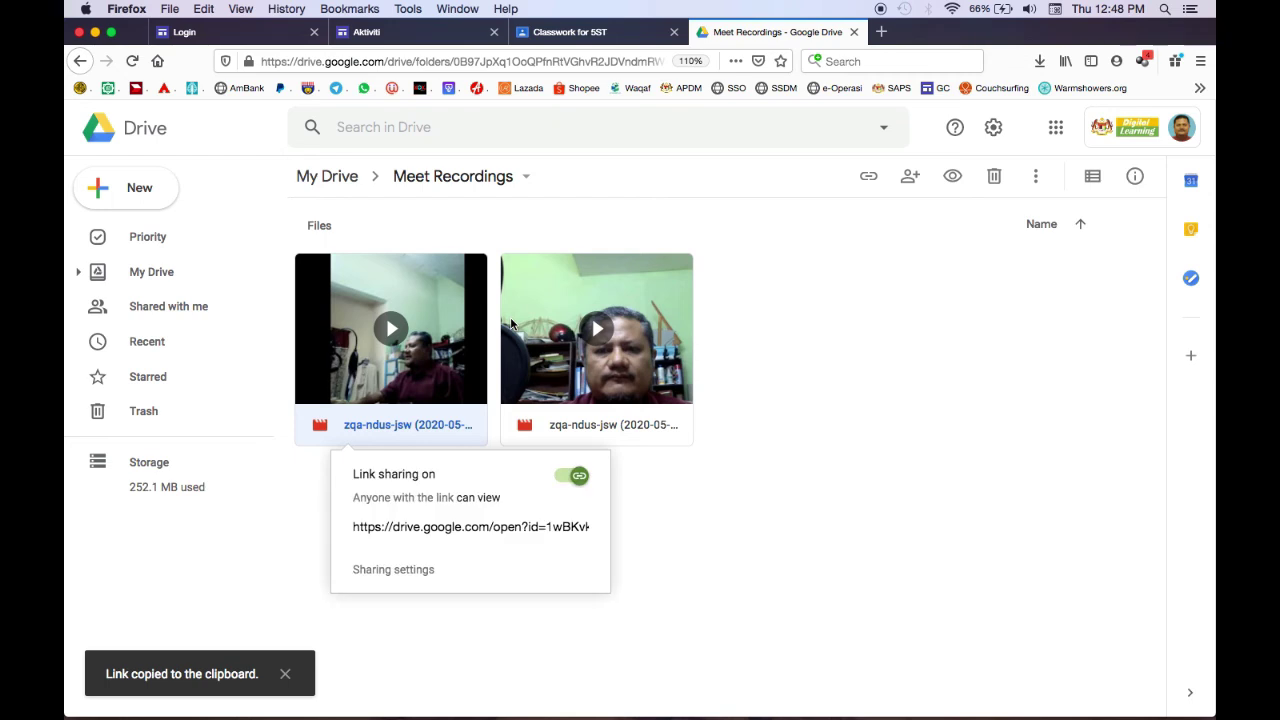
# Step: Review the recording's advanced sharing settings, including who has access and the owner settings, and close them
pyautogui.click(414, 572)
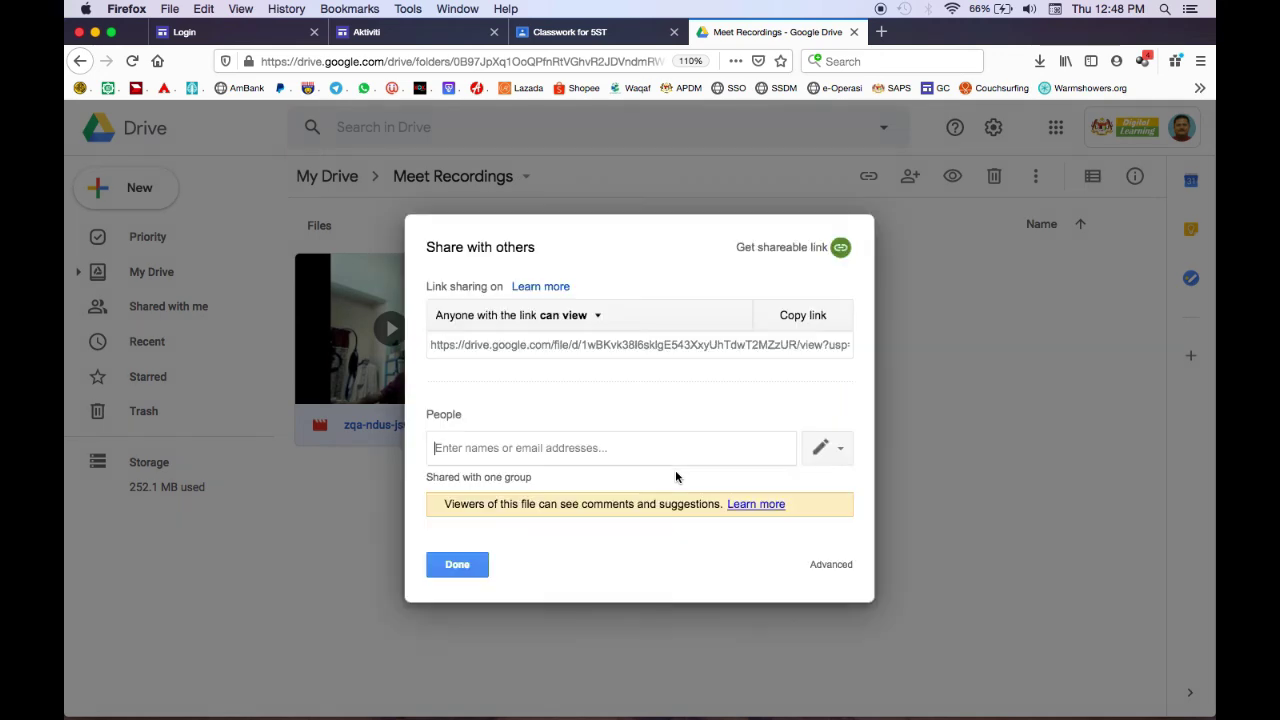
pyautogui.click(832, 567)
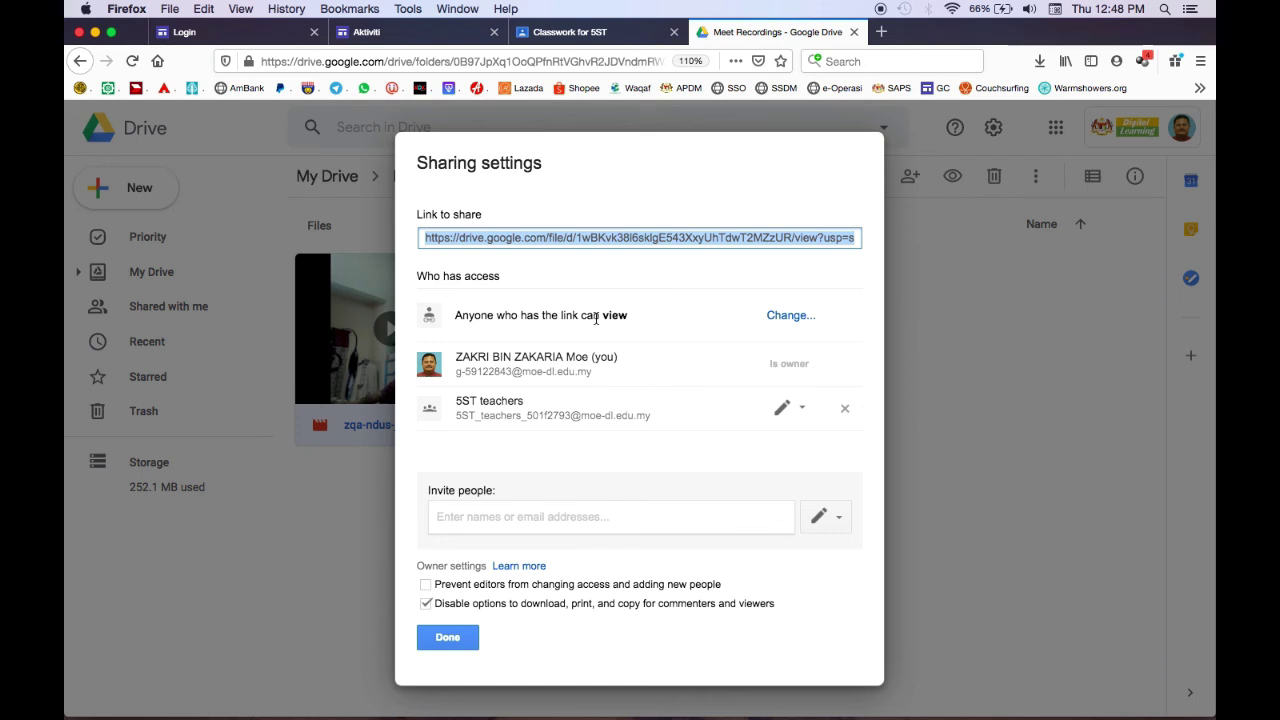
pyautogui.click(447, 638)
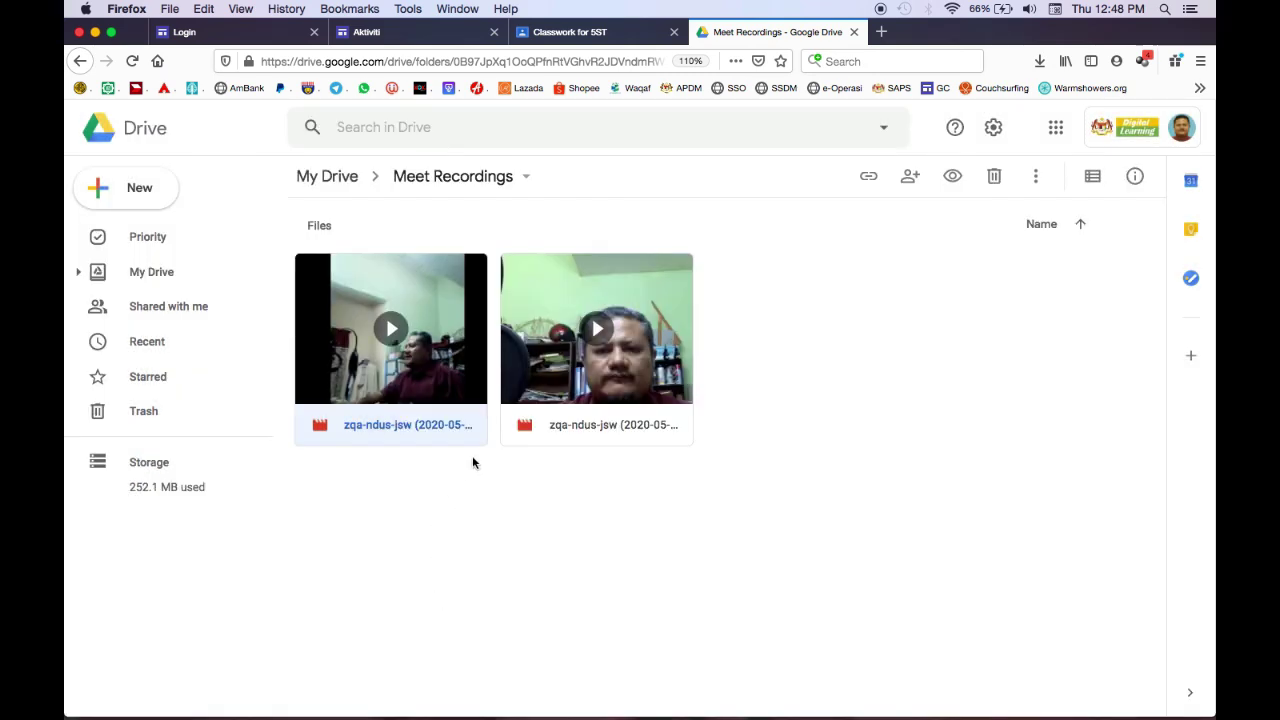
# Step: Return to the Classroom assignment and attach the copied Drive recording link to it
pyautogui.click(600, 36)
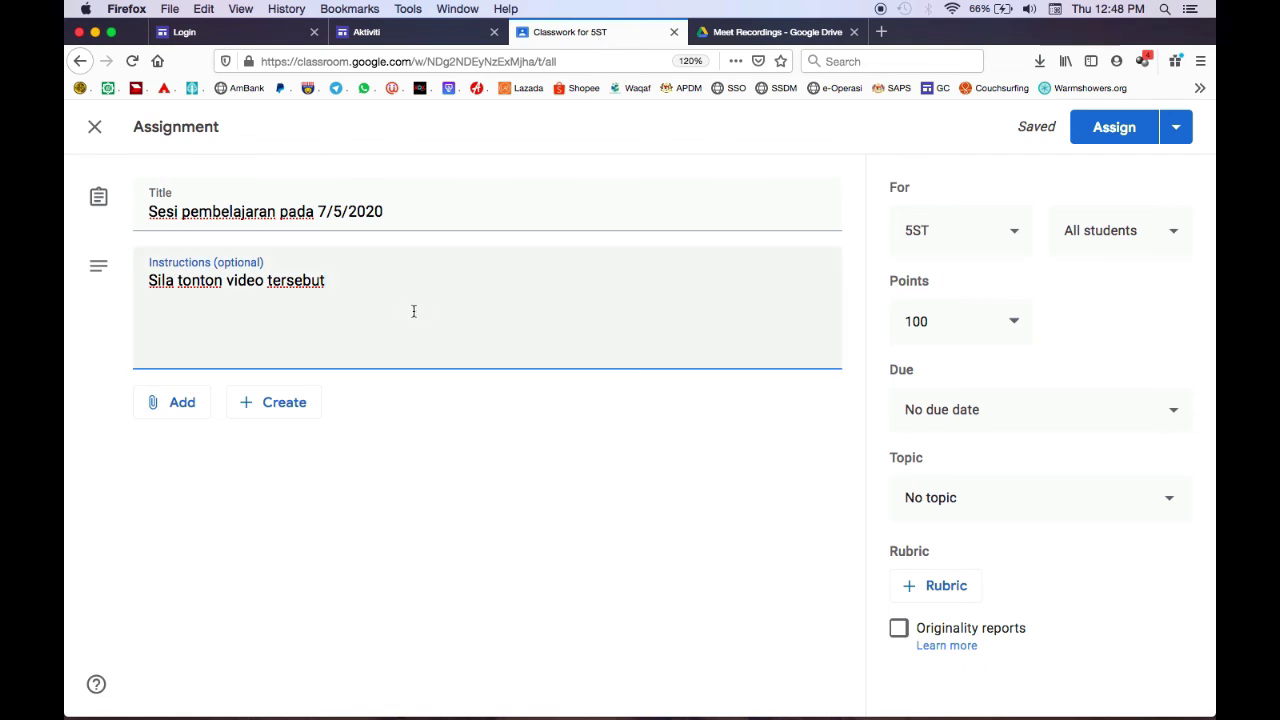
pyautogui.click(182, 402)
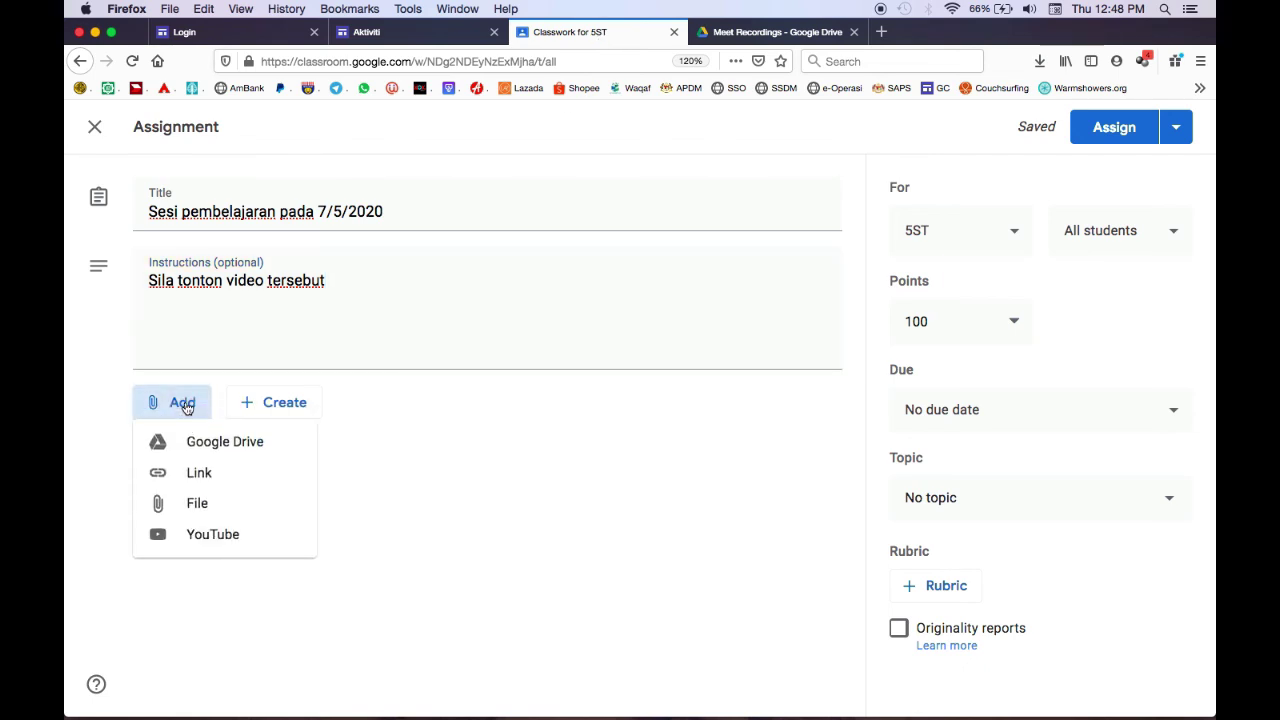
pyautogui.click(190, 472)
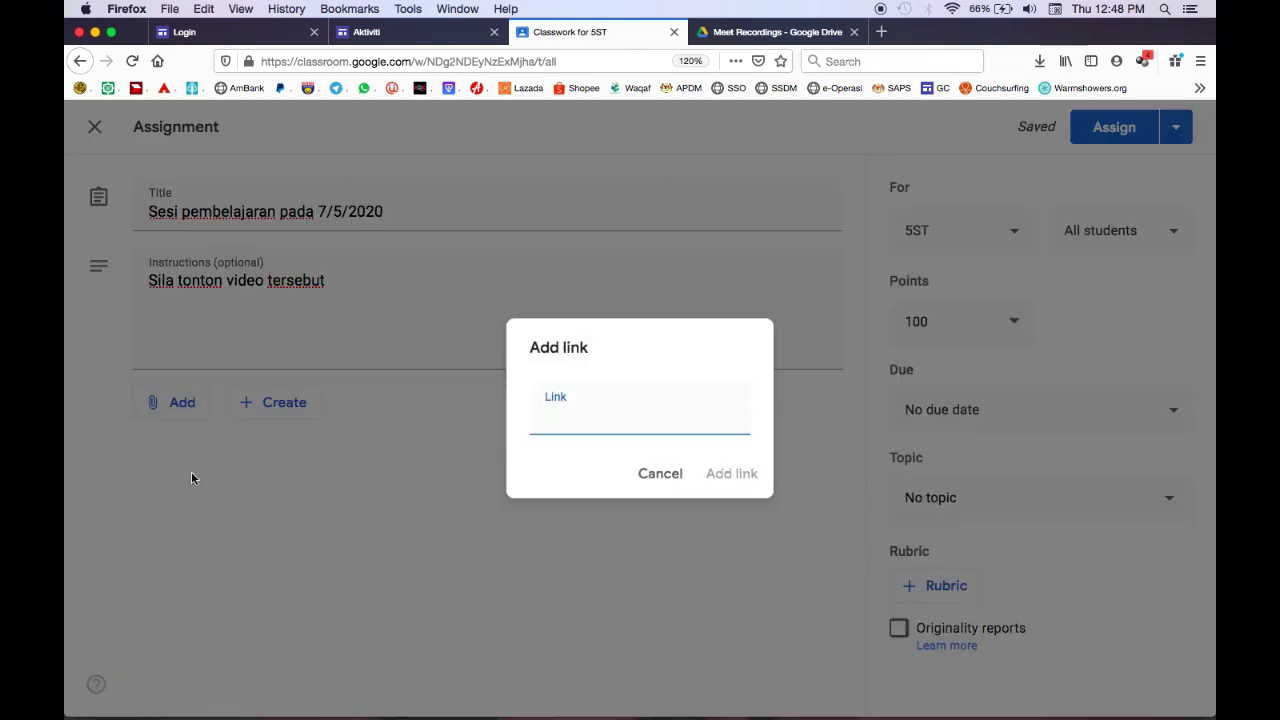
pyautogui.press('super+v')
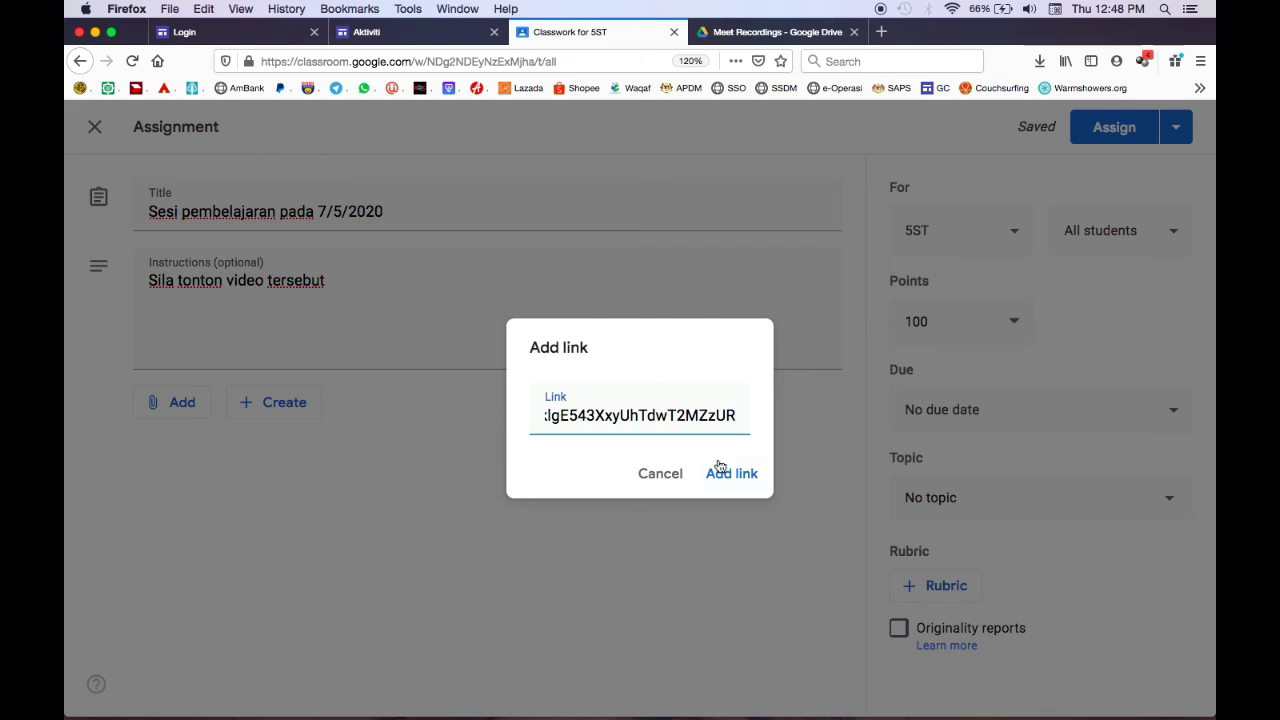
pyautogui.click(729, 474)
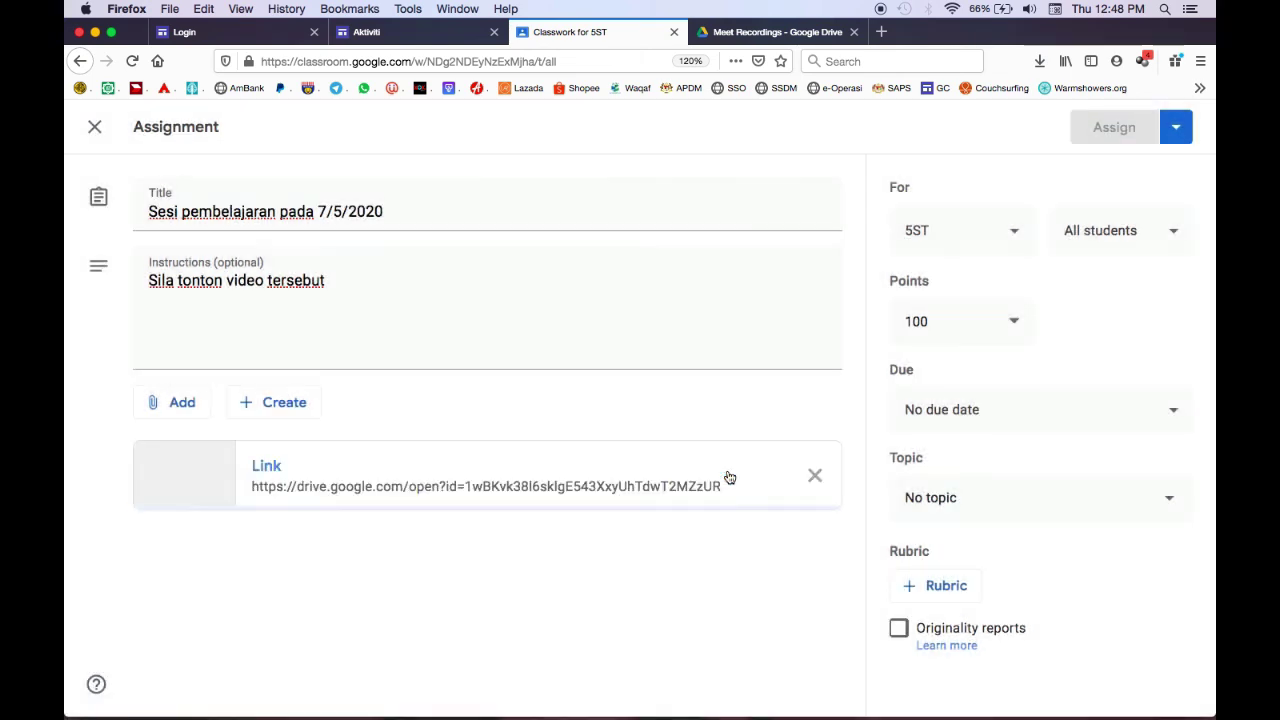